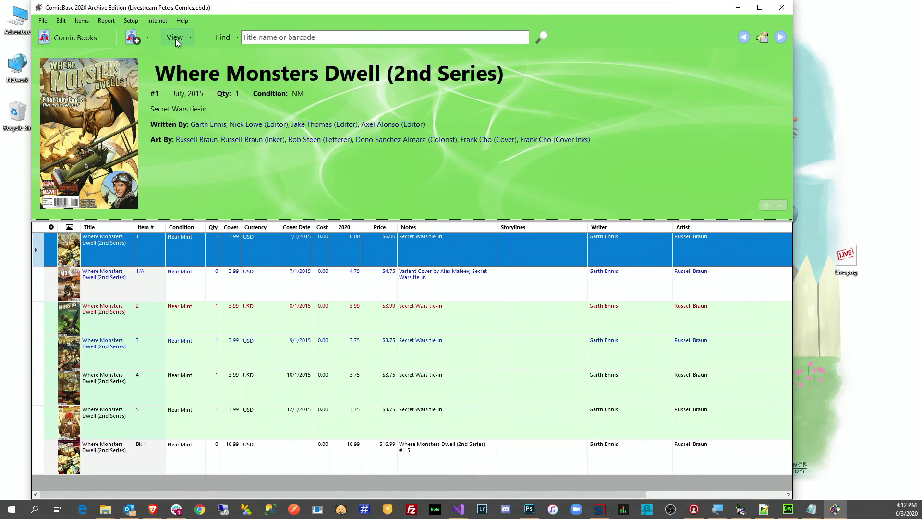
- Switch the item list of Where Monsters Dwell (2nd Series) from Grid to Album view
left_click(175, 38)
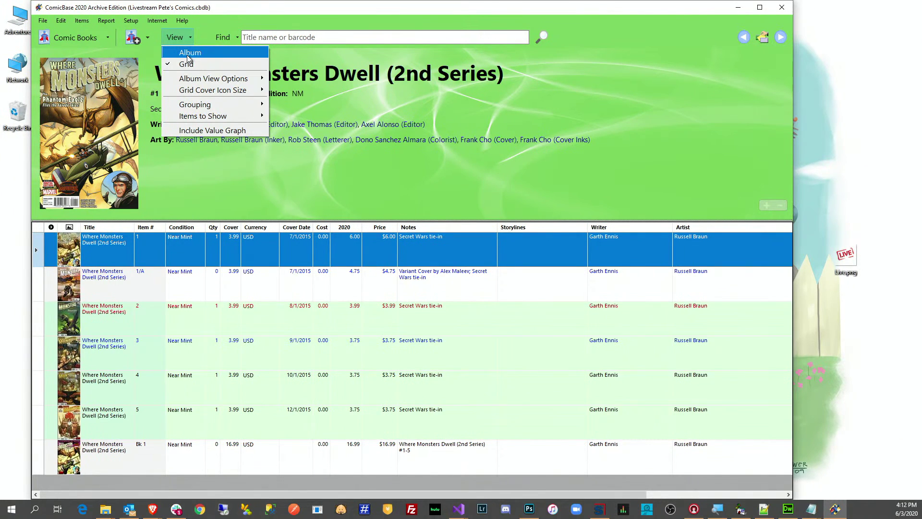
left_click(188, 54)
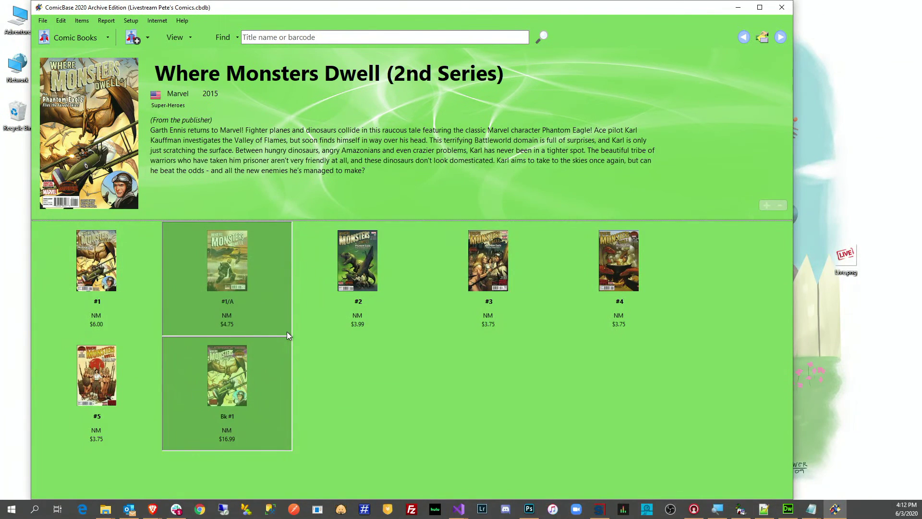
left_click(179, 38)
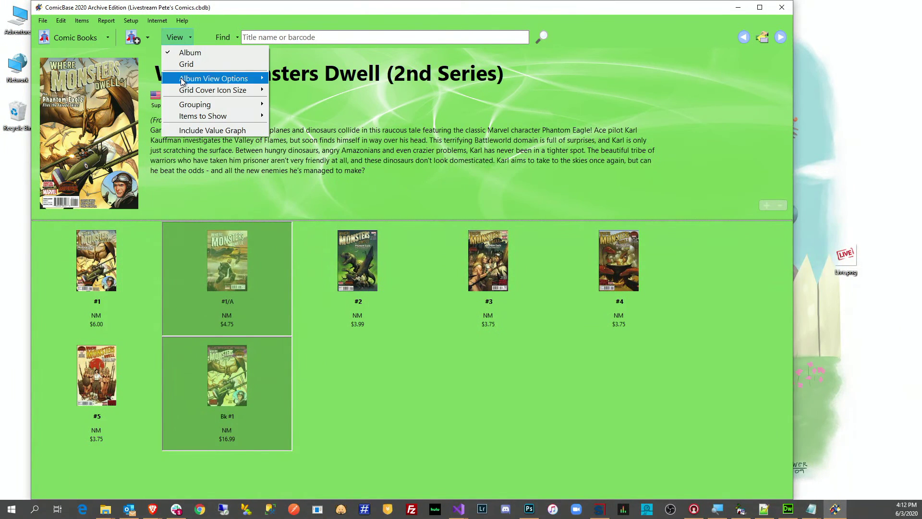
mouse_move(178, 117)
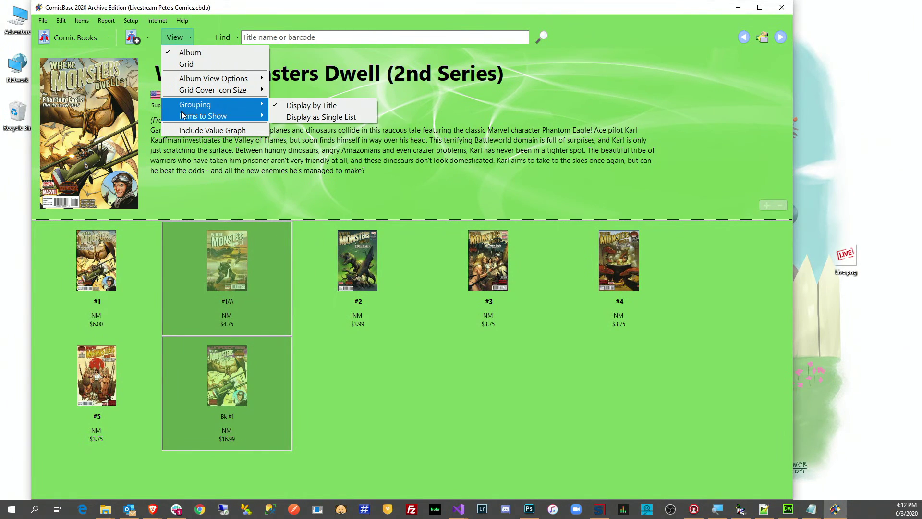
left_click(233, 24)
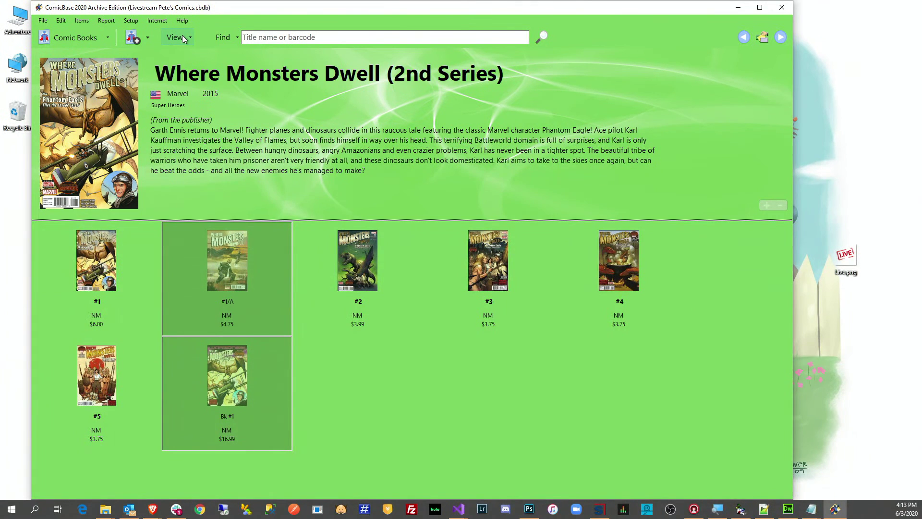
- Limit the displayed issues in Album view to Owned Items
left_click(183, 36)
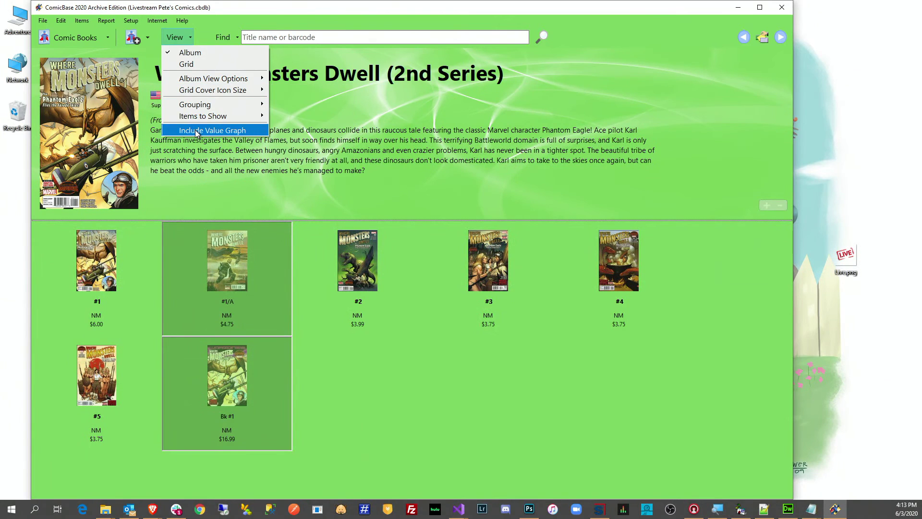
mouse_move(207, 92)
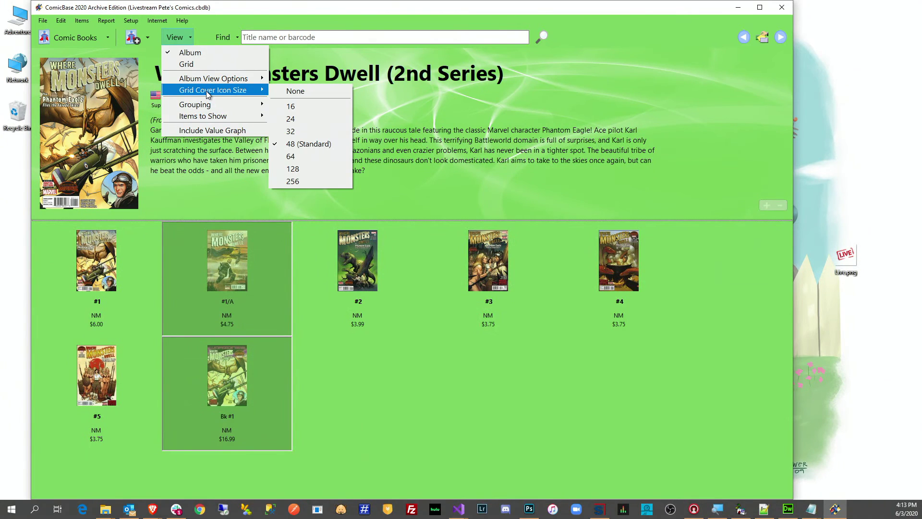
mouse_move(204, 120)
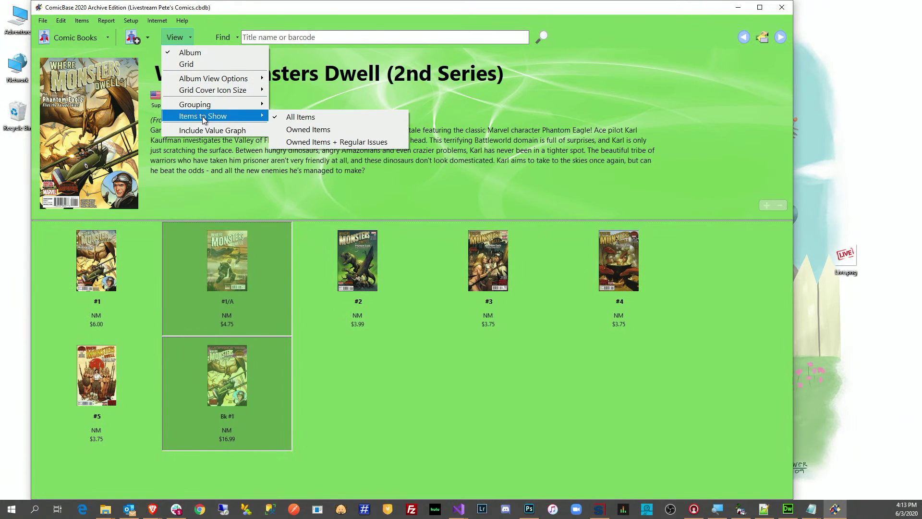
left_click(322, 136)
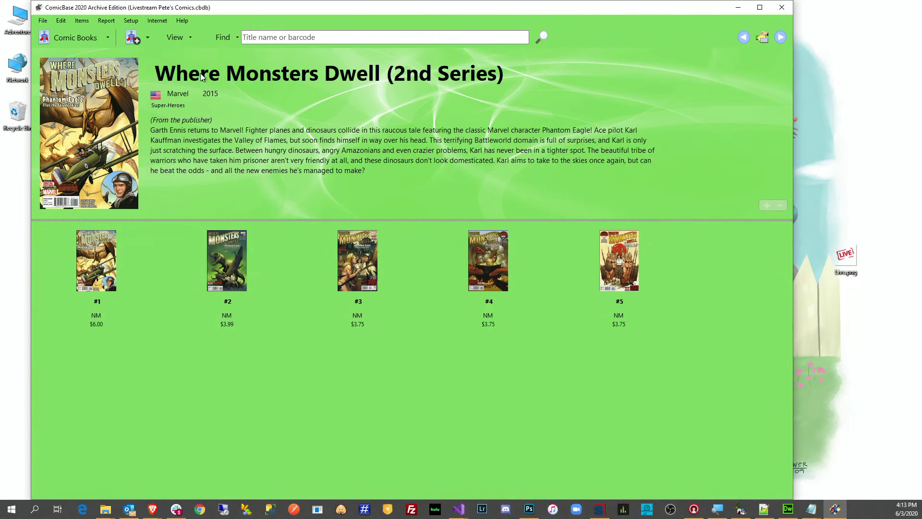
- Set the items to show to Owned Items + Regular Issues
left_click(175, 37)
mouse_move(205, 116)
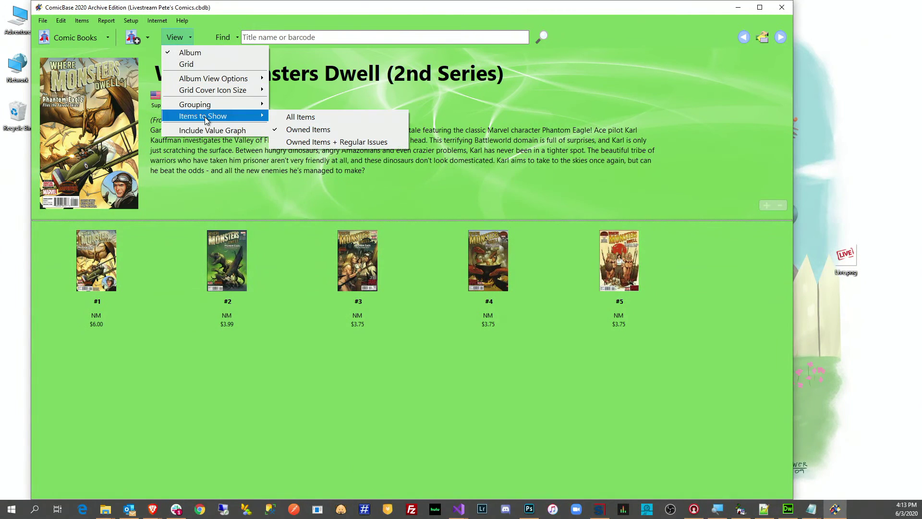
left_click(344, 143)
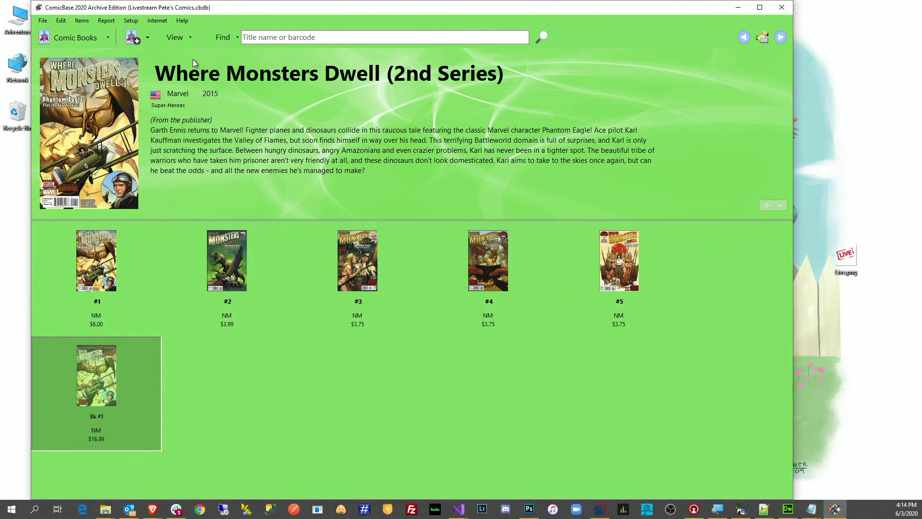
- Set the items to show back to All Items while in Album view
left_click(174, 37)
mouse_move(196, 116)
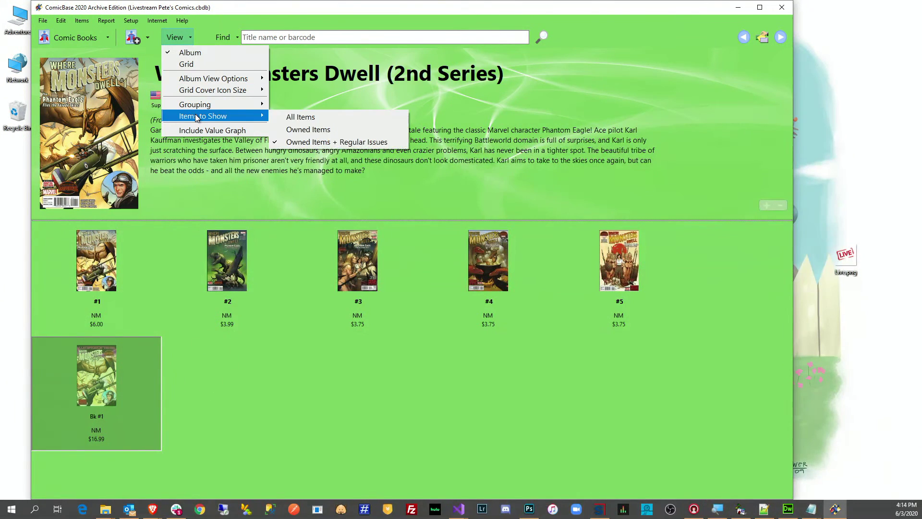
left_click(327, 116)
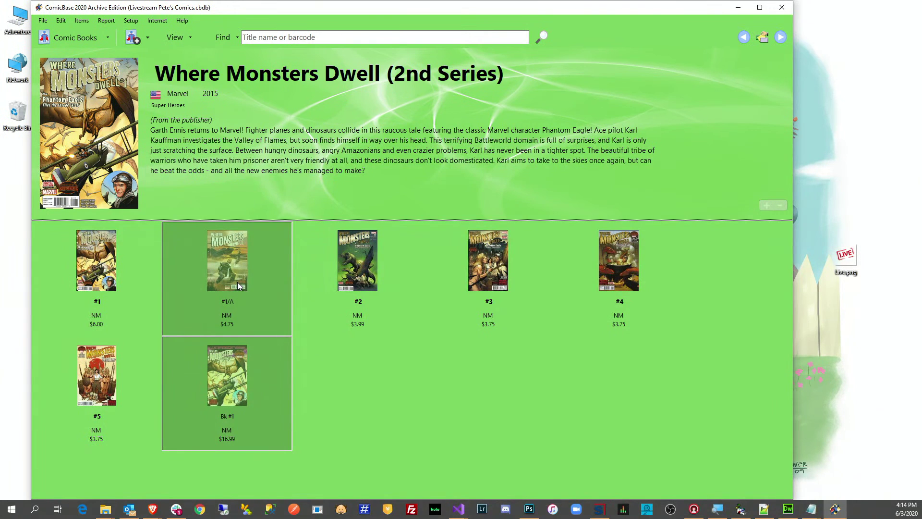
- Switch the item list to Grid view and limit it to Owned Items
left_click(174, 37)
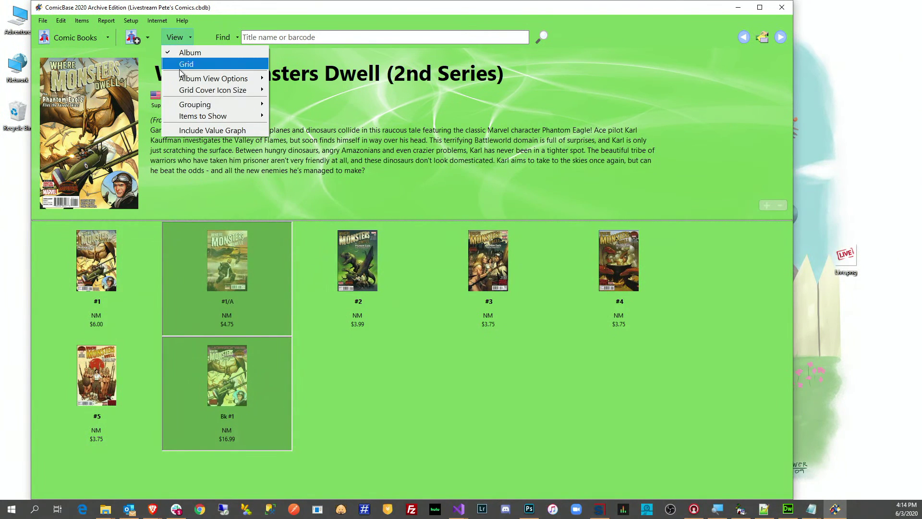
left_click(194, 65)
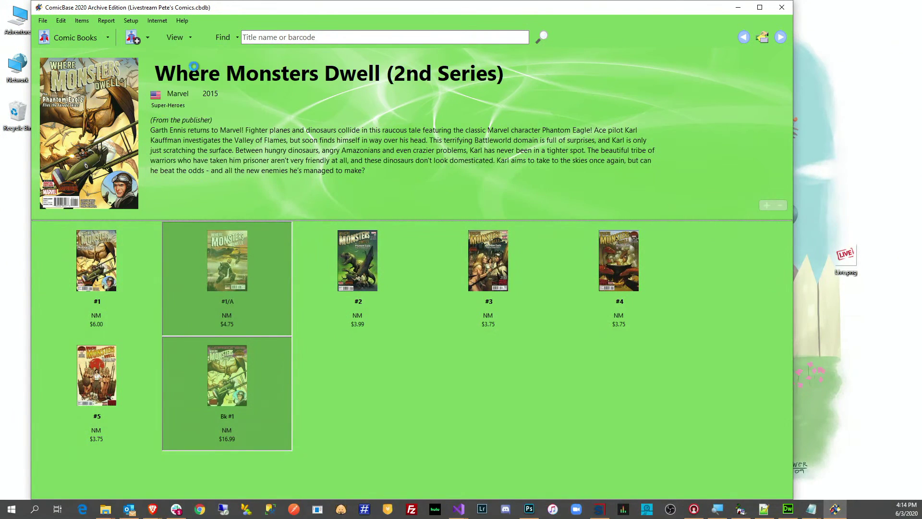
left_click(174, 36)
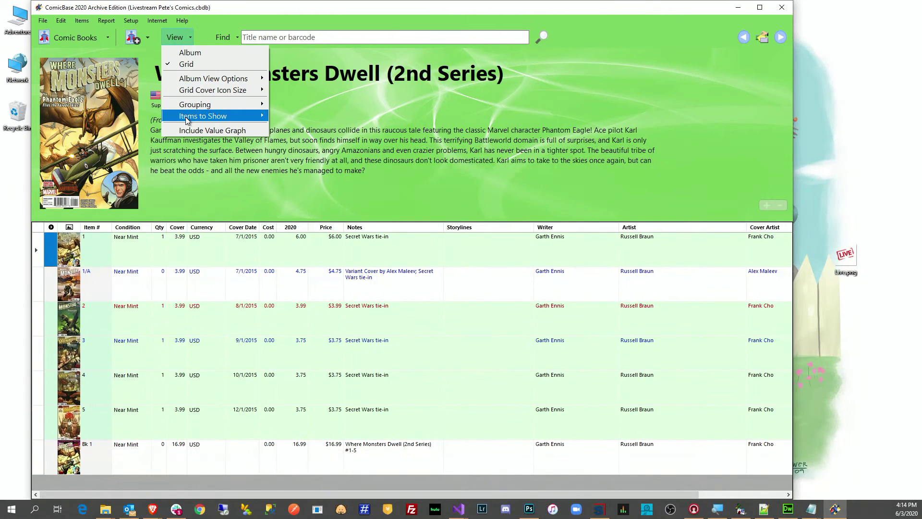
mouse_move(187, 120)
left_click(324, 130)
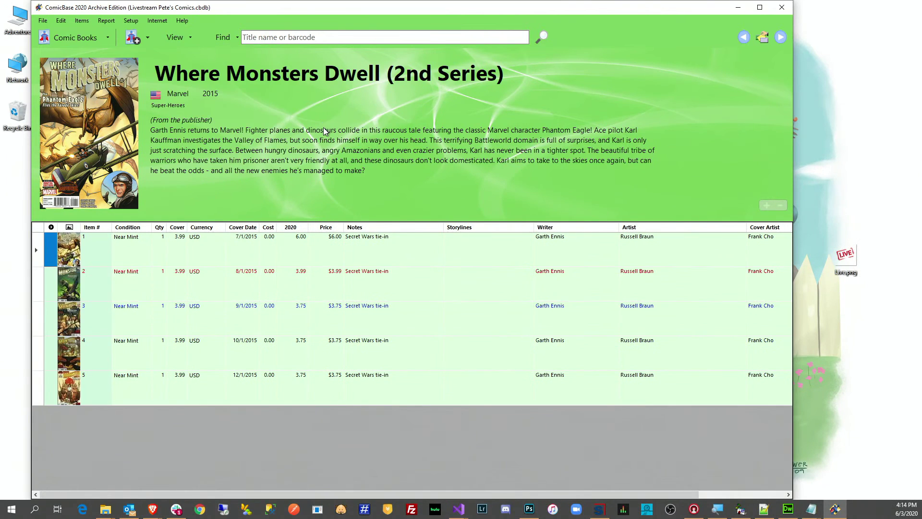
- Turn on the value graph and select issue #2 in the grid to display its price history
left_click(170, 40)
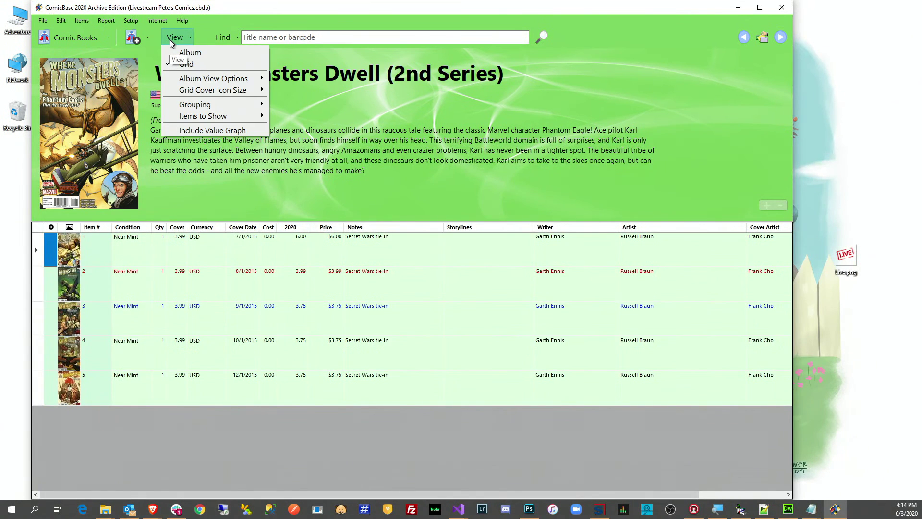
left_click(211, 130)
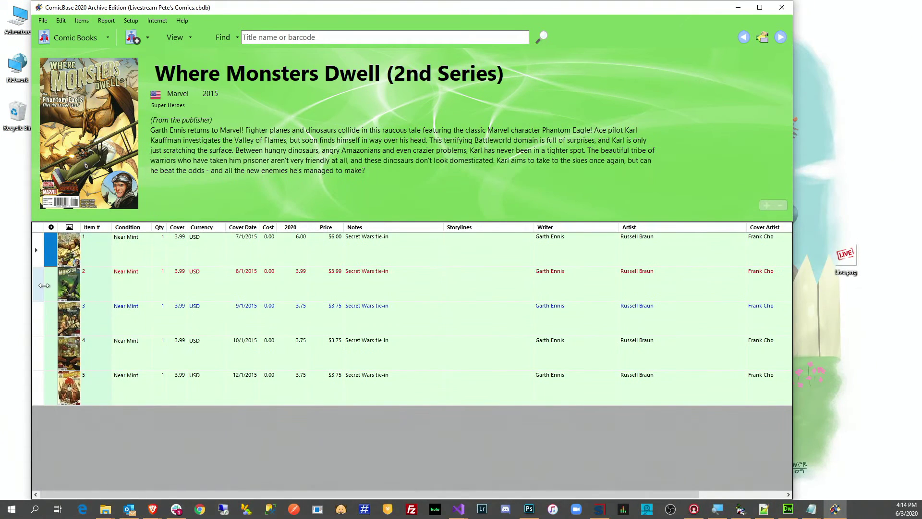
left_click(39, 285)
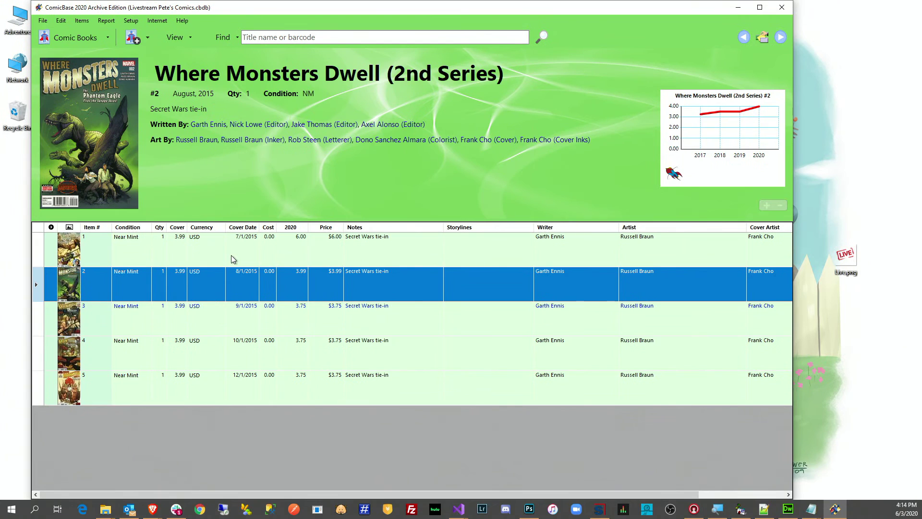
- Search for "fin fang", browse the suggested titles, and open Marvel Monsters: Fin Fang Four
left_click(290, 41)
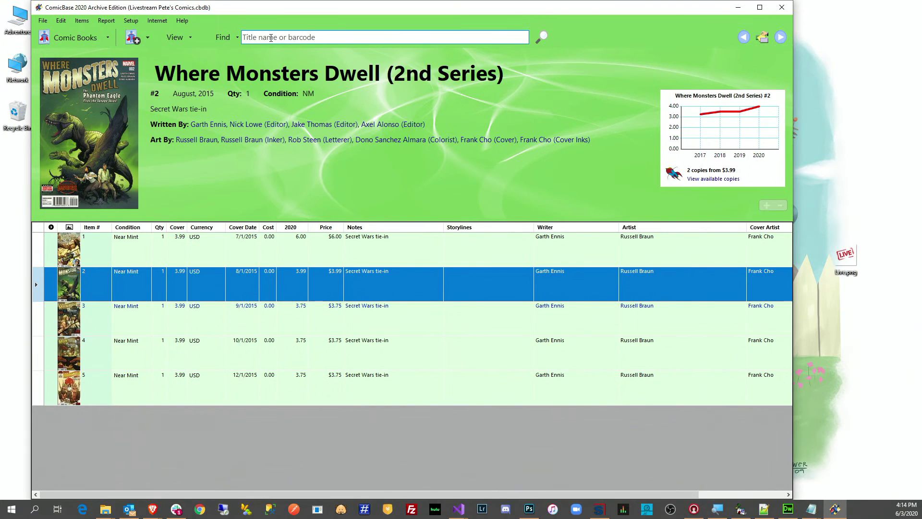
type("fin fang")
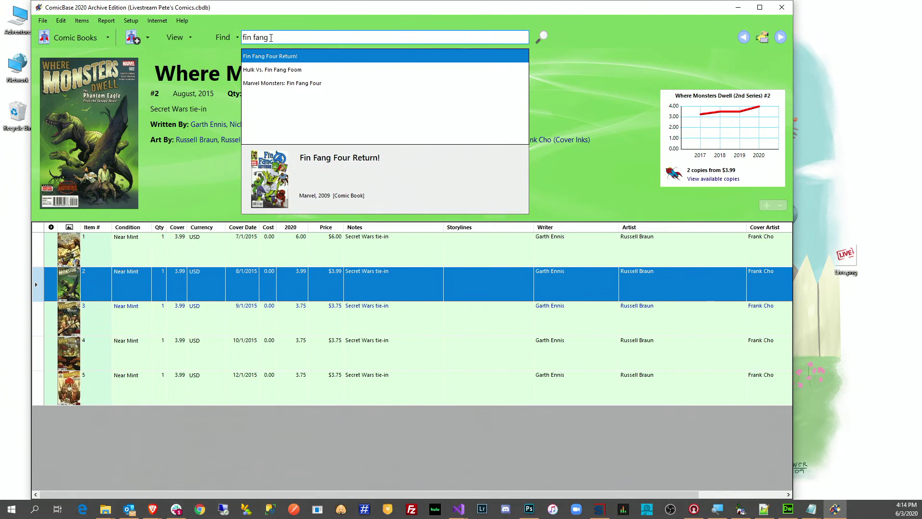
key("Down")
key("Down")
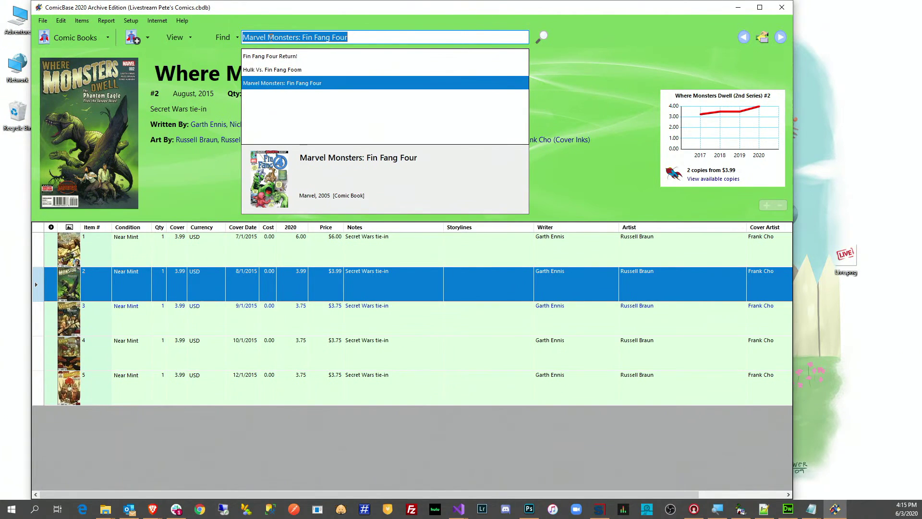
key("Up")
key("Up")
key("Down")
key("Down")
key("Up")
key("Up")
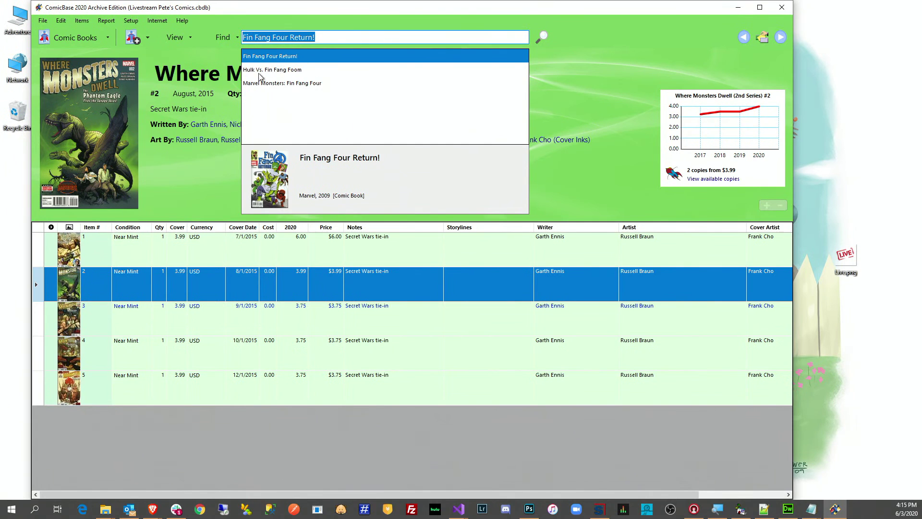
key("Down")
key("Down")
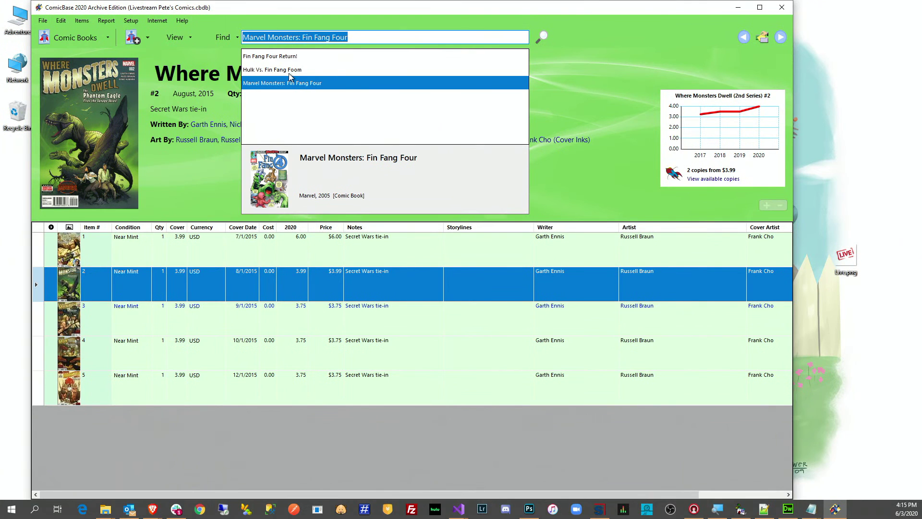
key("Return")
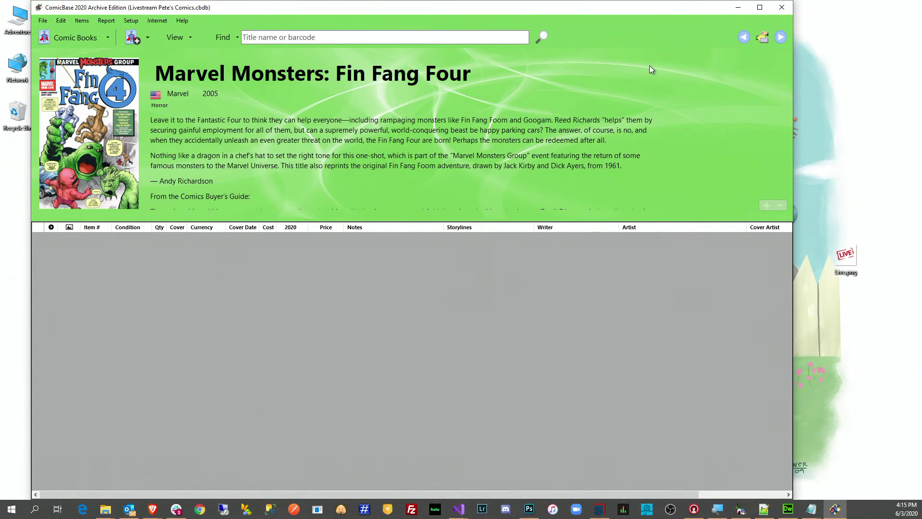
- Set the items to show to All Items so unowned issues of Marvel Monsters: Fin Fang Four are listed
left_click(175, 37)
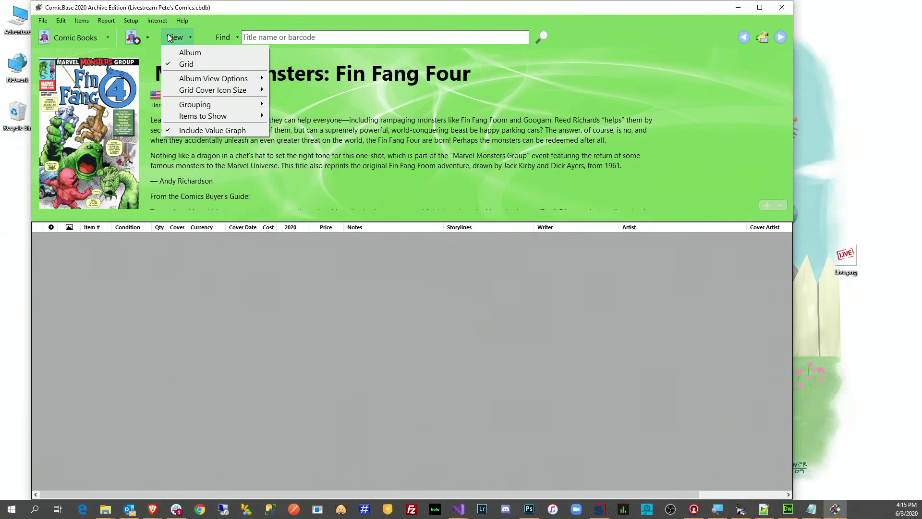
mouse_move(221, 116)
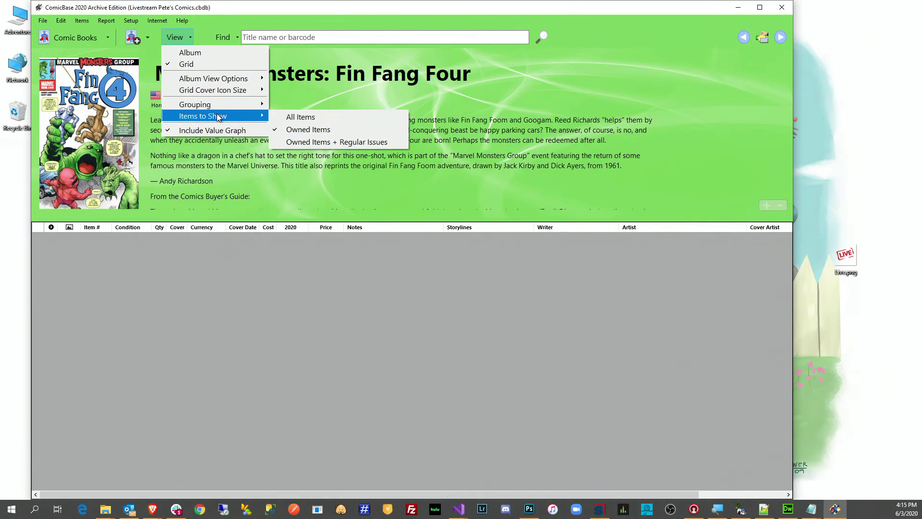
left_click(287, 119)
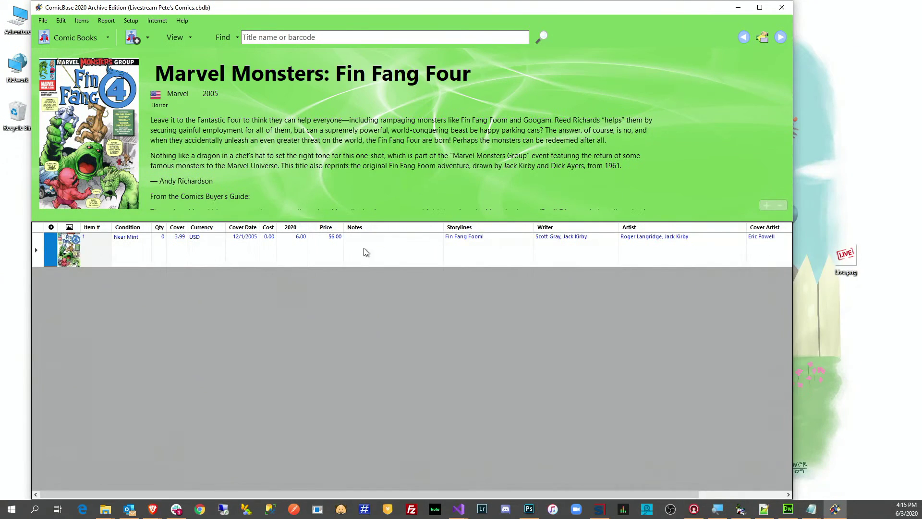
- Open the Columns to View settings for comic books and enlarge the dialog to show more fields
left_click(134, 22)
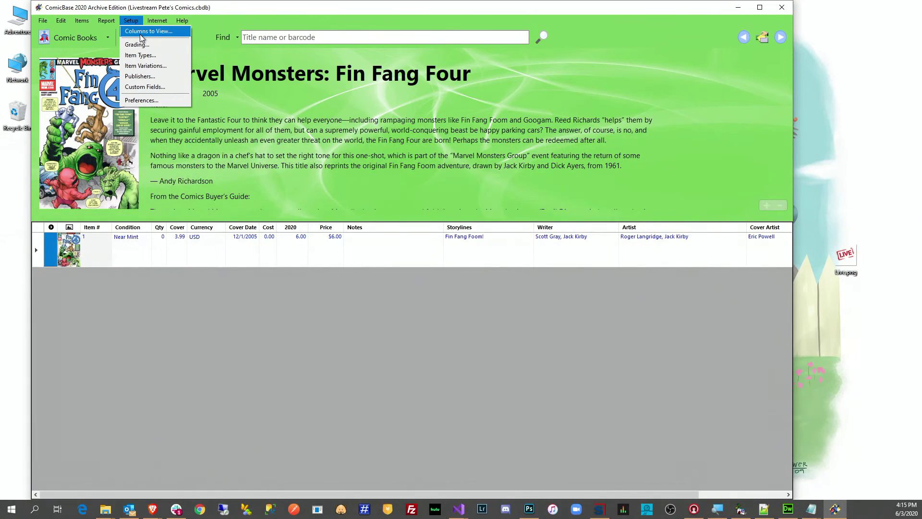
left_click(140, 34)
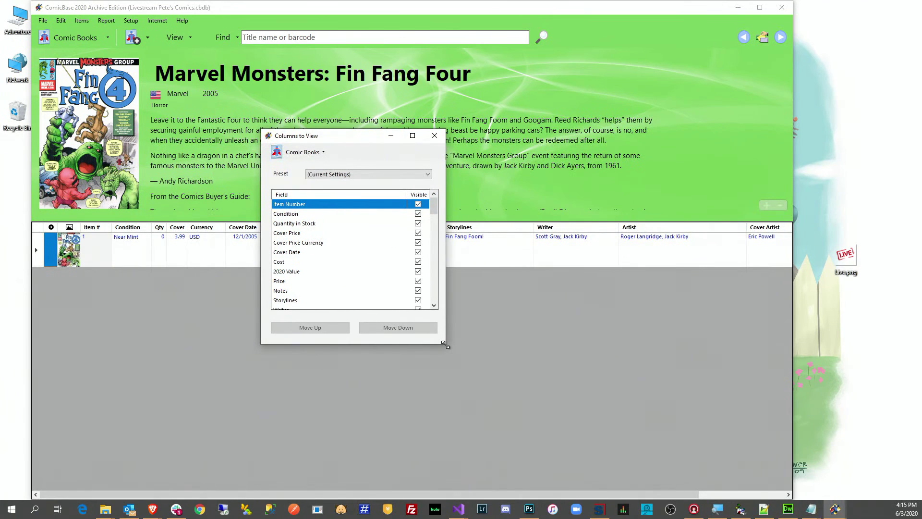
left_click_drag(445, 344, 491, 441)
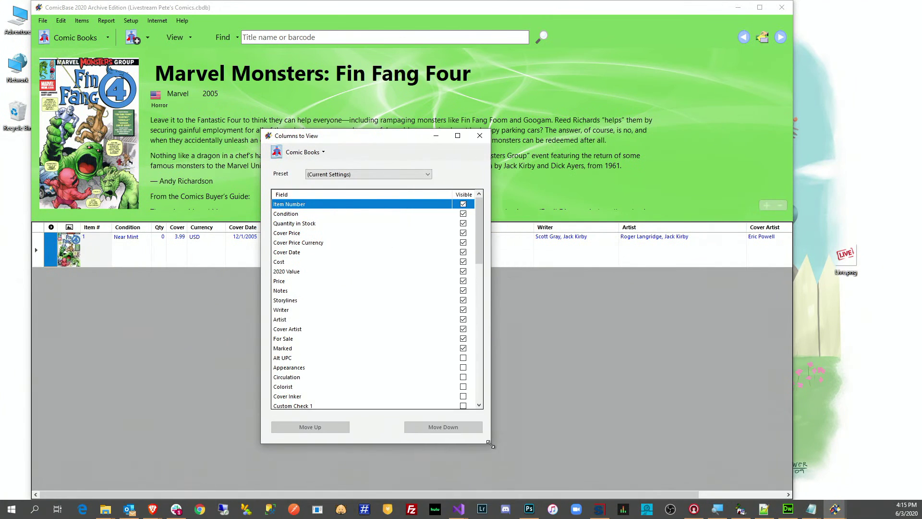
left_click(348, 177)
left_click(348, 177)
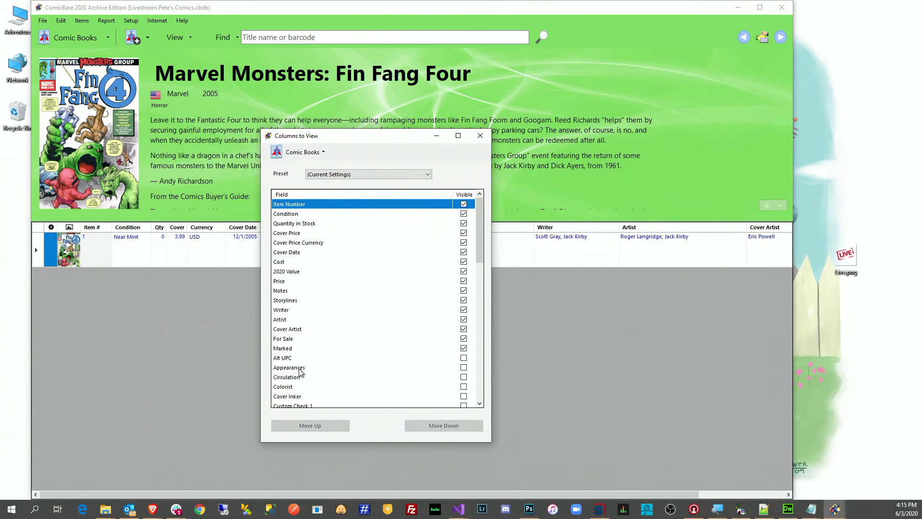
- Examine the comic book field list, selecting Alt UPC, For Sale and Artist to check how fields can be reordered
mouse_move(479, 240)
left_mouse_down()
mouse_move(469, 394)
mouse_move(486, 241)
left_mouse_up()
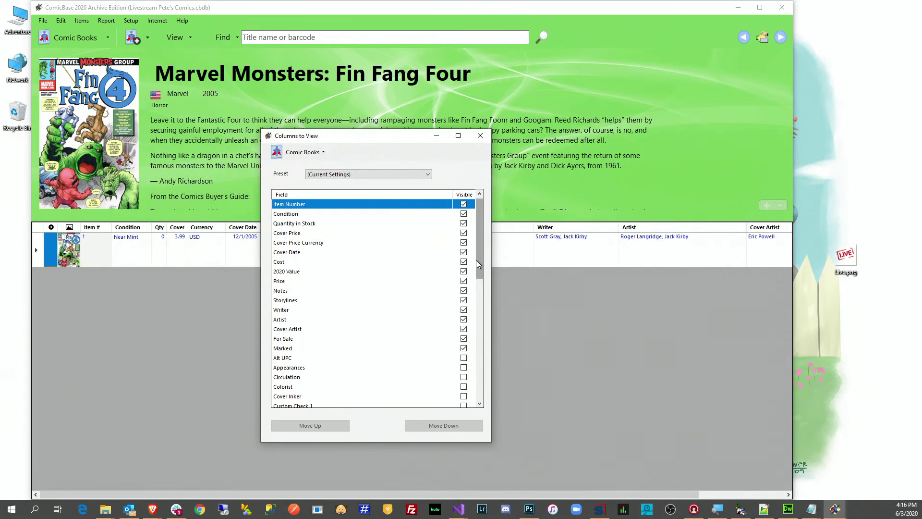
left_click(365, 358)
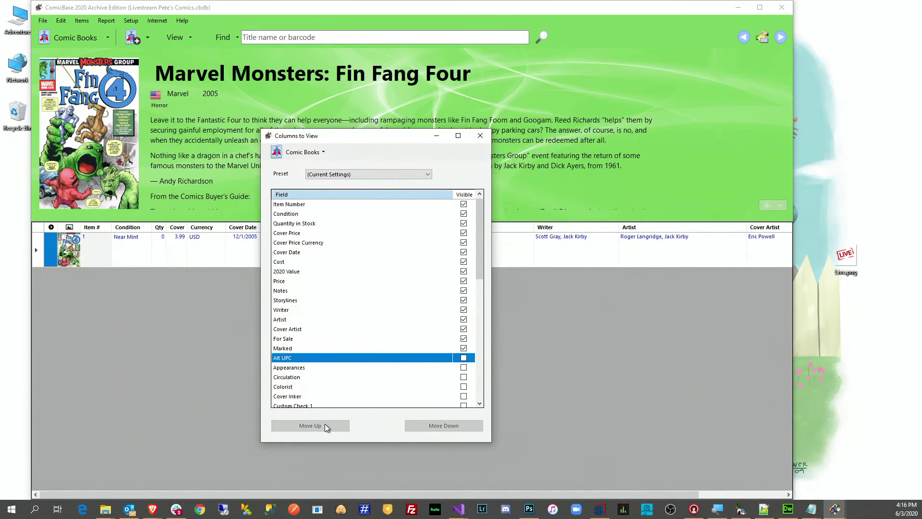
left_click(348, 338)
left_click(330, 319)
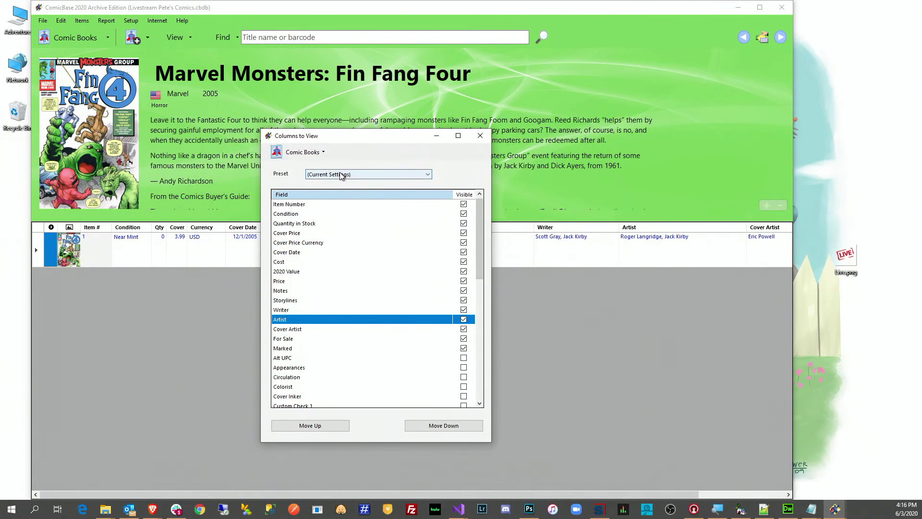
- Review the available media types and column presets, then close the Columns to View settings without choosing any
left_click(301, 151)
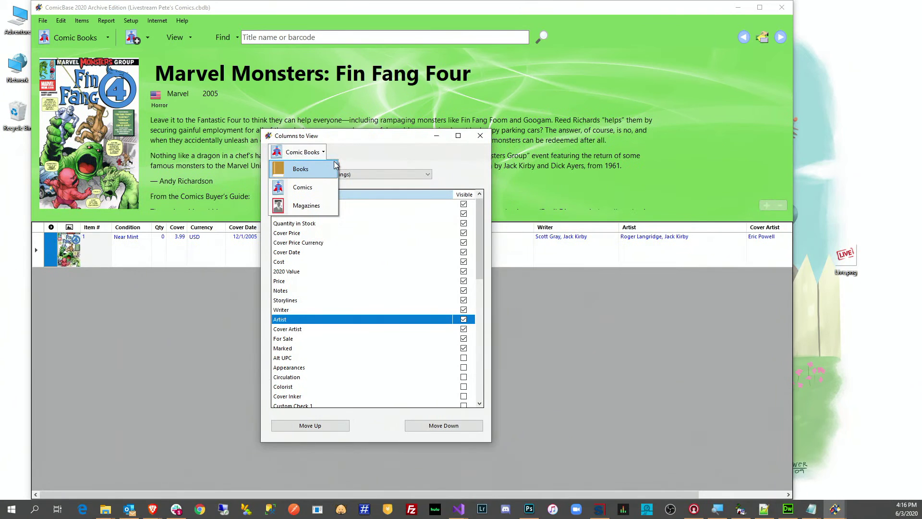
left_click(461, 178)
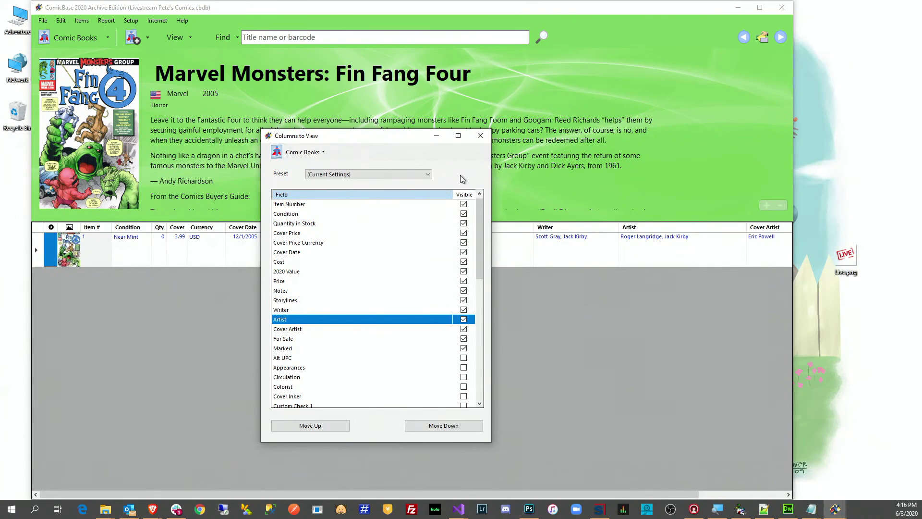
left_click(377, 174)
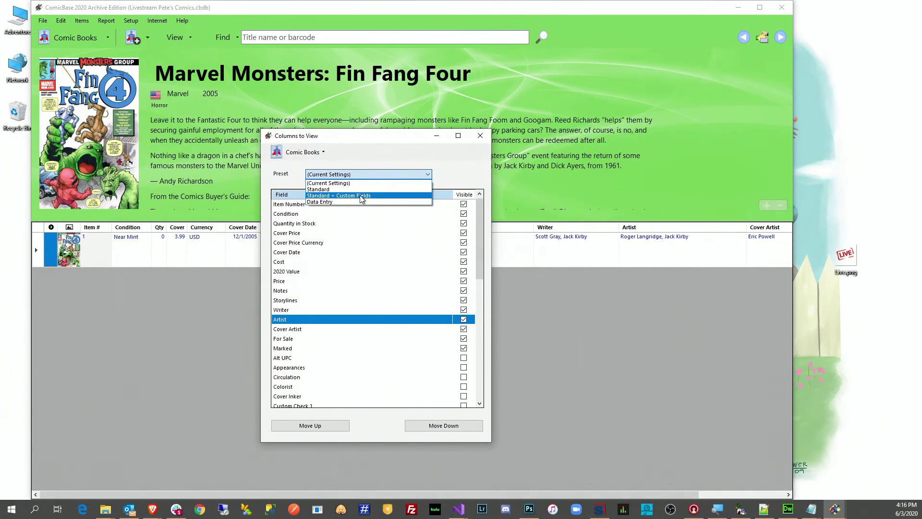
left_click(460, 166)
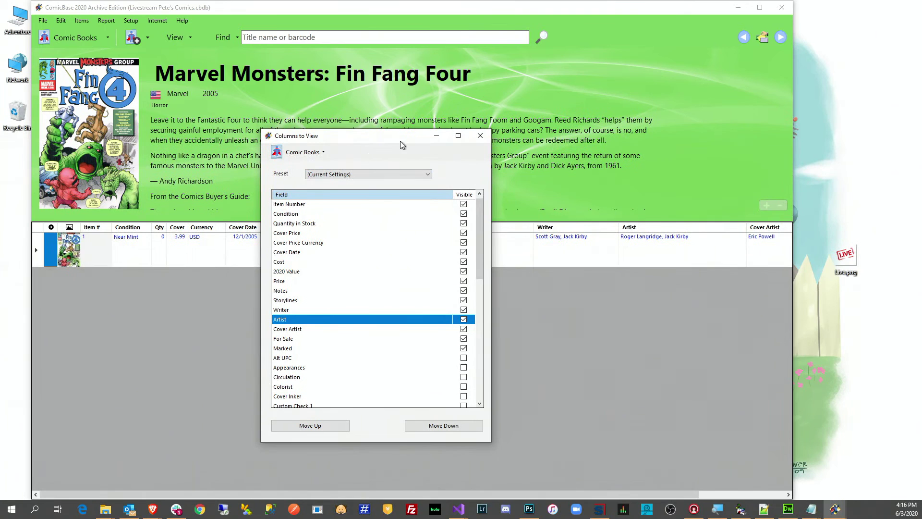
left_click(479, 136)
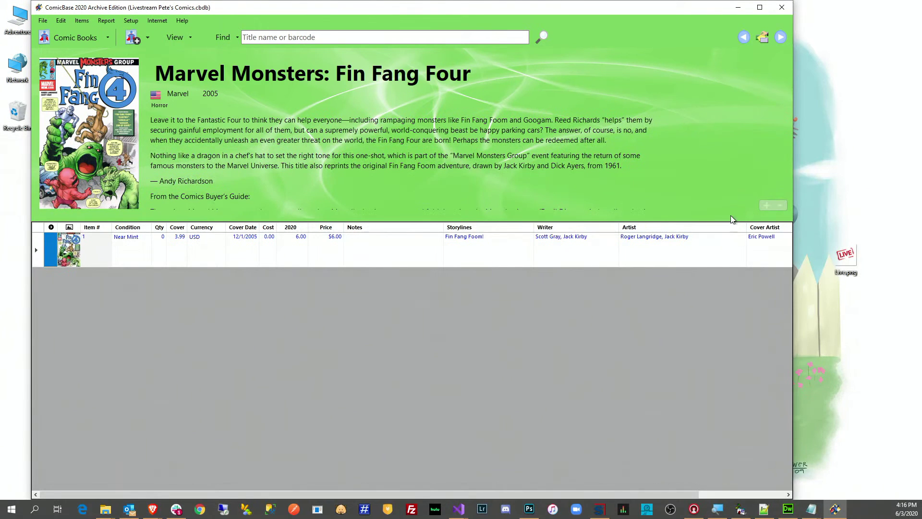
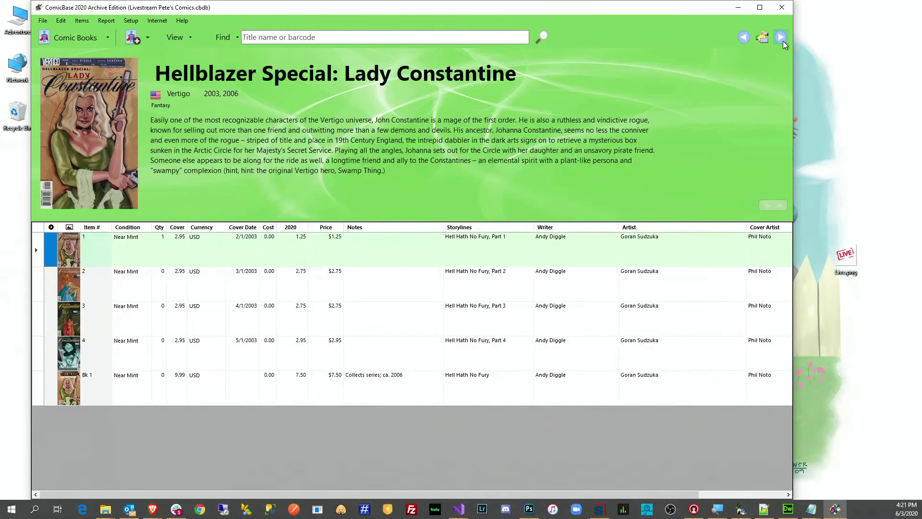
- Advance through the titles from Hellblazer Special: Lady Constantine to Hellbound: Lifestyle
left_click(784, 41)
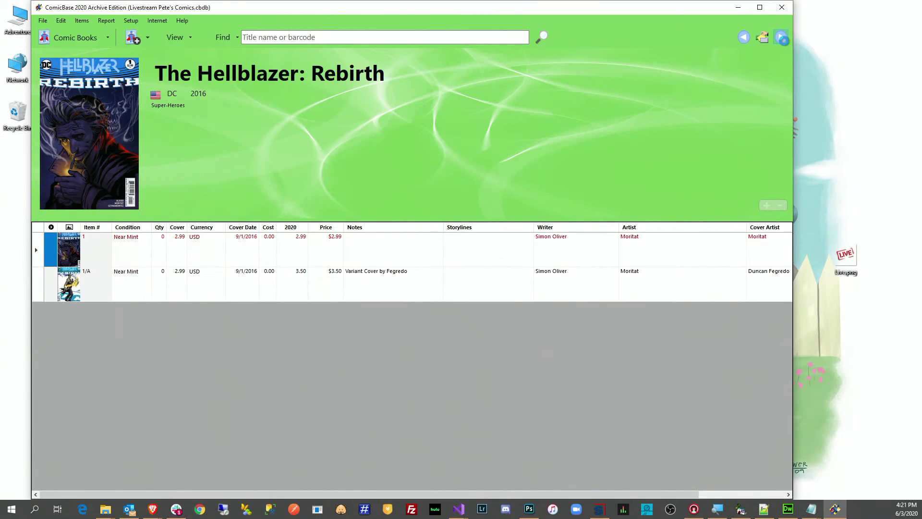
left_click(784, 41)
left_click(783, 41)
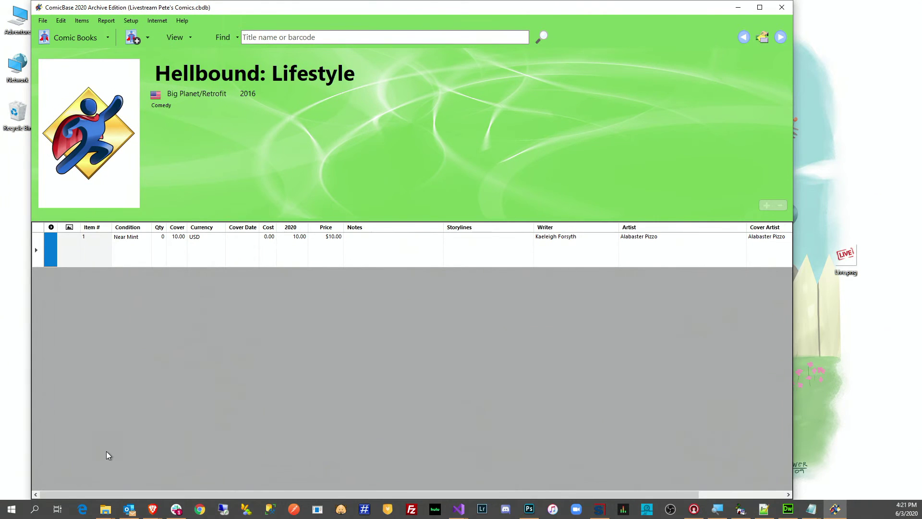
- Switch to the Brave browser and search the web for "hellbound: lifestyle"
mouse_move(152, 513)
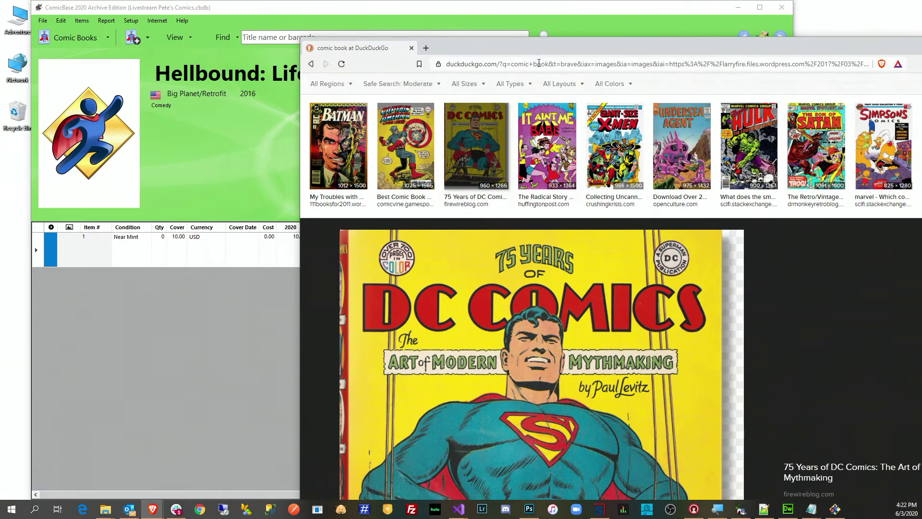
left_click(539, 63)
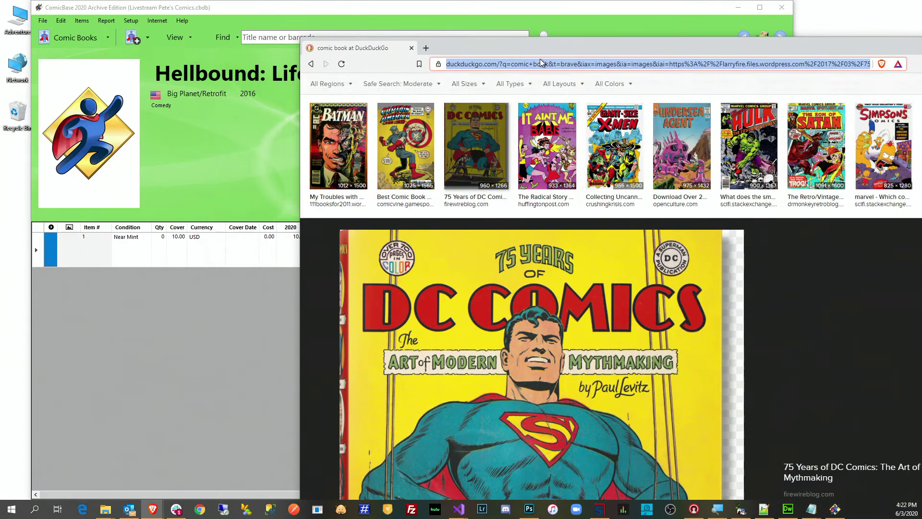
type("hellbound: life")
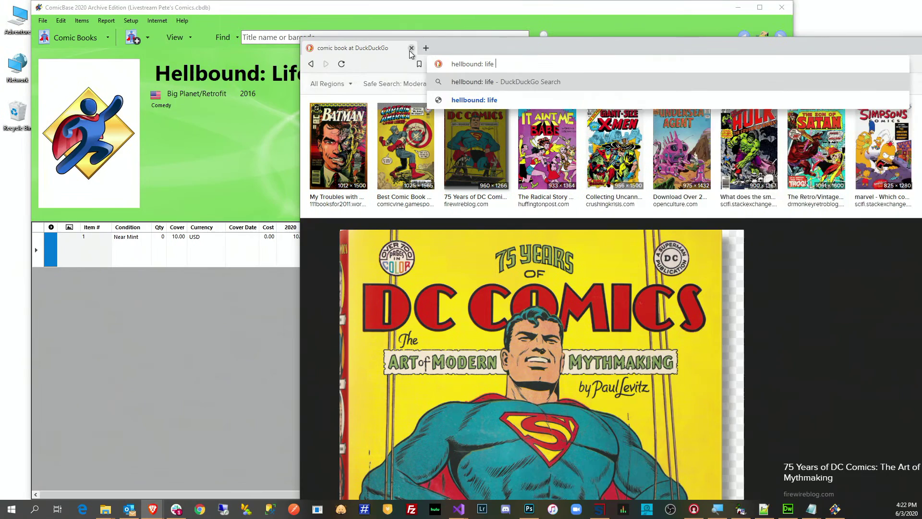
left_click_drag(485, 48, 560, 29)
type("s")
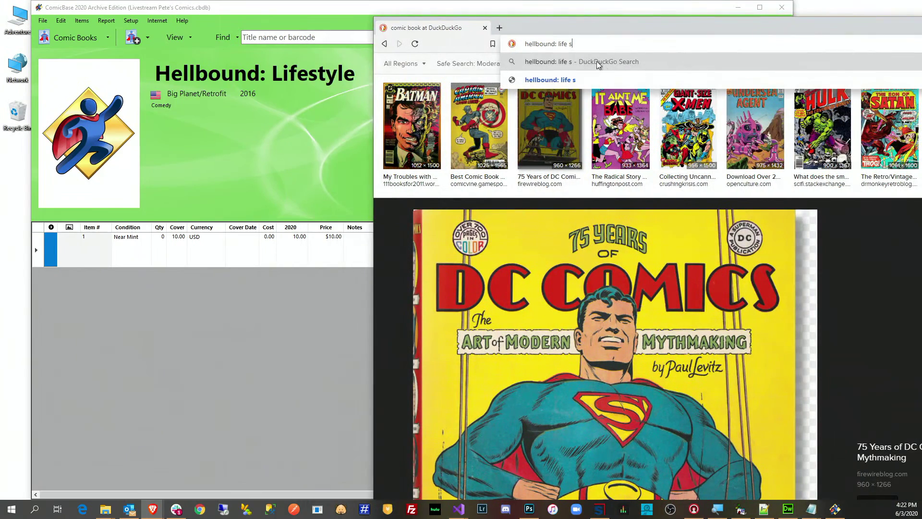
key("BackSpace")
key("BackSpace")
type("sty;")
key("BackSpace")
type("le")
key("Return")
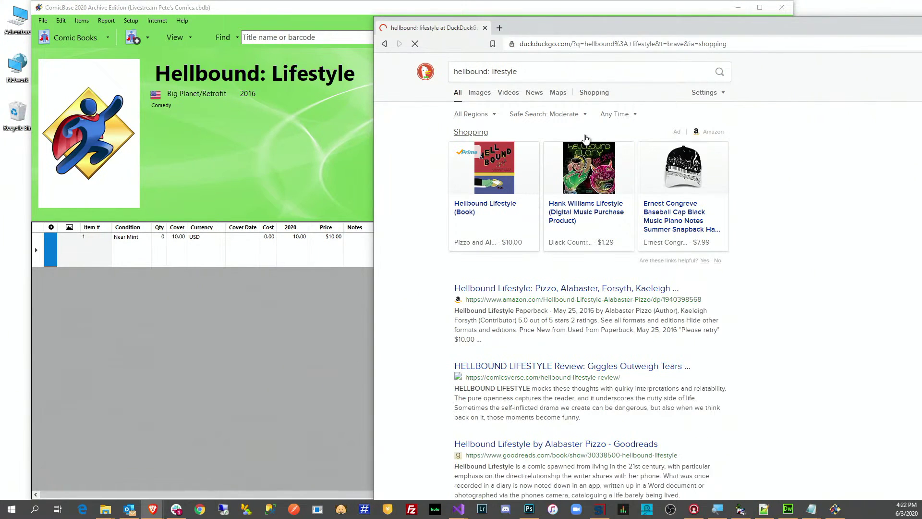
- Open the Hellbound Lifestyle book listing on Amazon, save its cover image to the desktop, and close the page
left_click(499, 163)
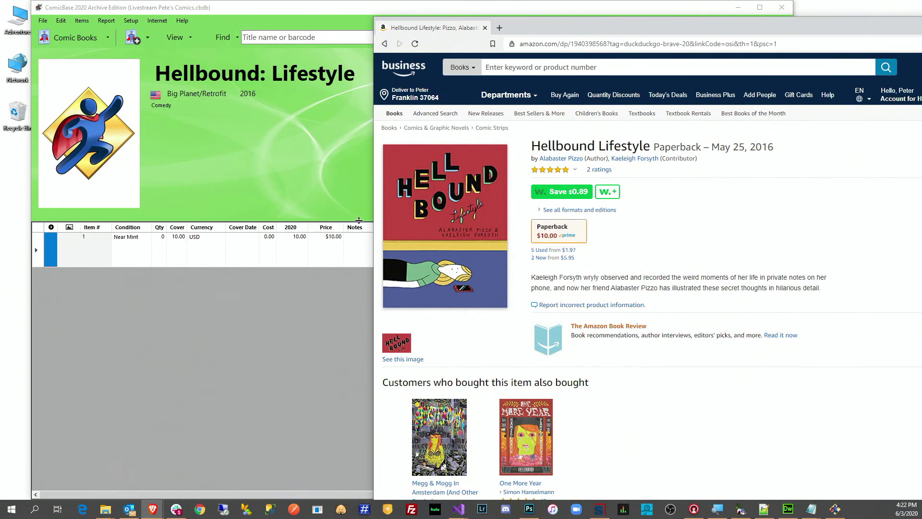
left_click_drag(457, 195, 15, 331)
mouse_move(860, 27)
left_mouse_down()
mouse_move(867, 39)
mouse_move(857, 41)
left_mouse_up()
left_click(889, 51)
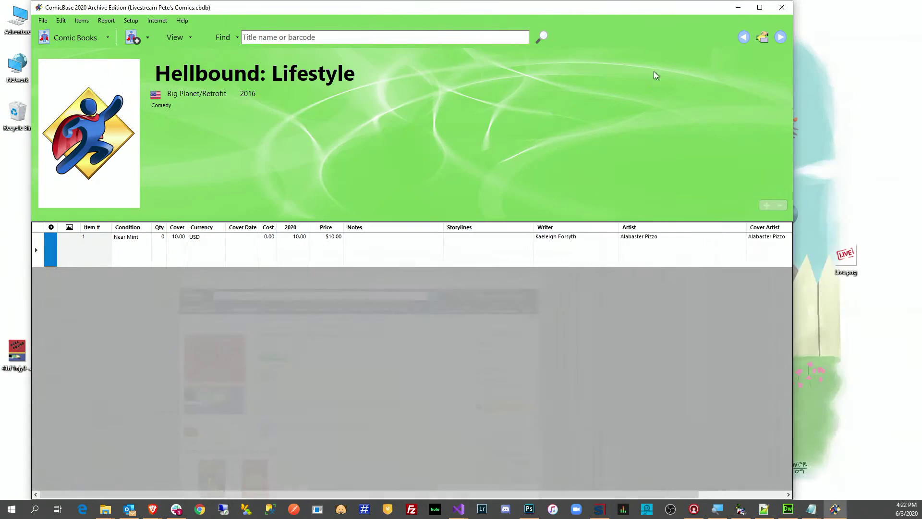
- Rename the saved cover image on the desktop to 1.jpg and add it to issue #1 of Hellbound: Lifestyle in ComicBase
left_click_drag(318, 11, 398, 9)
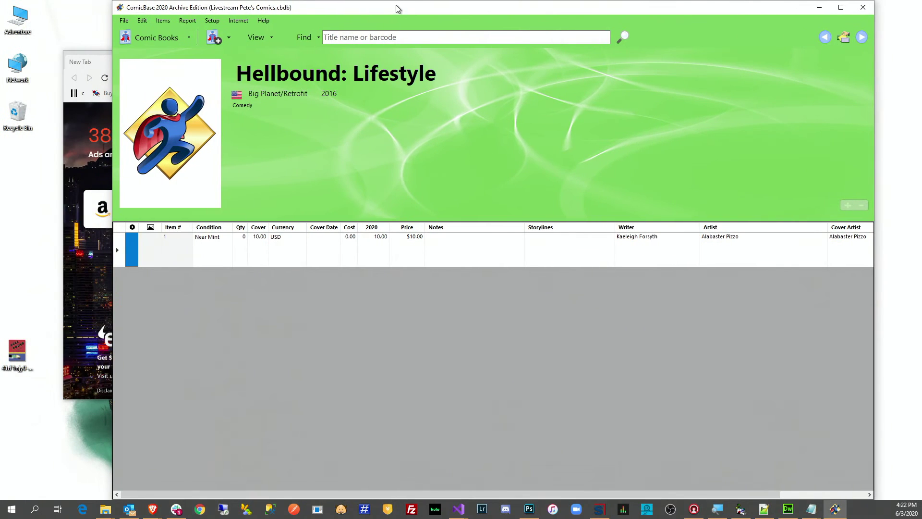
left_click_drag(17, 353, 23, 205)
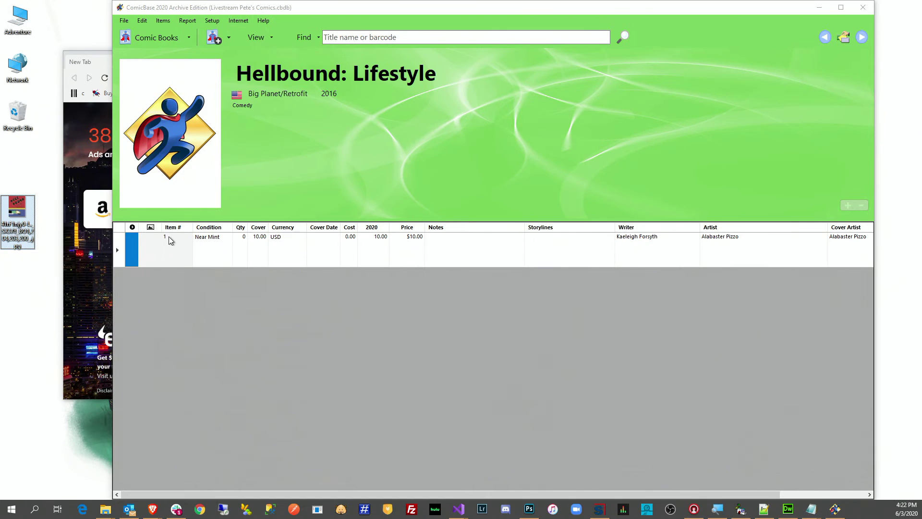
left_click(18, 234)
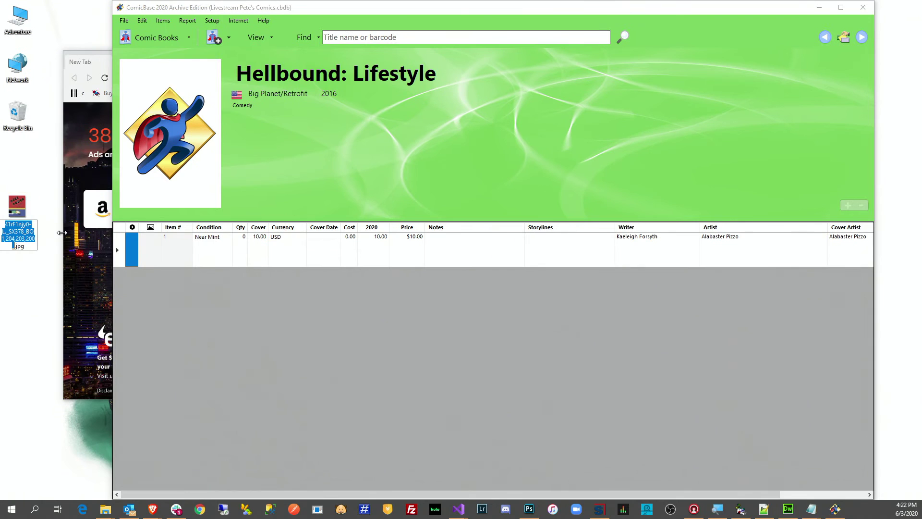
type("1")
key("Return")
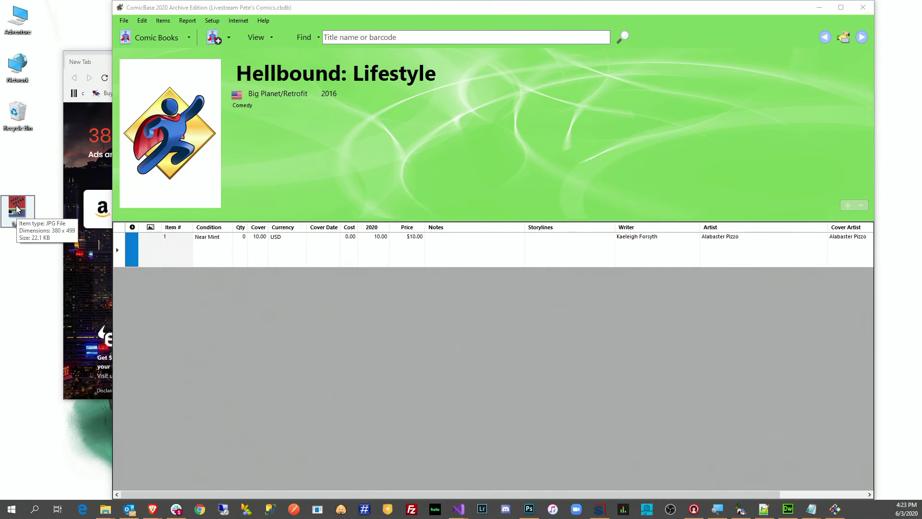
left_click_drag(17, 207, 295, 254)
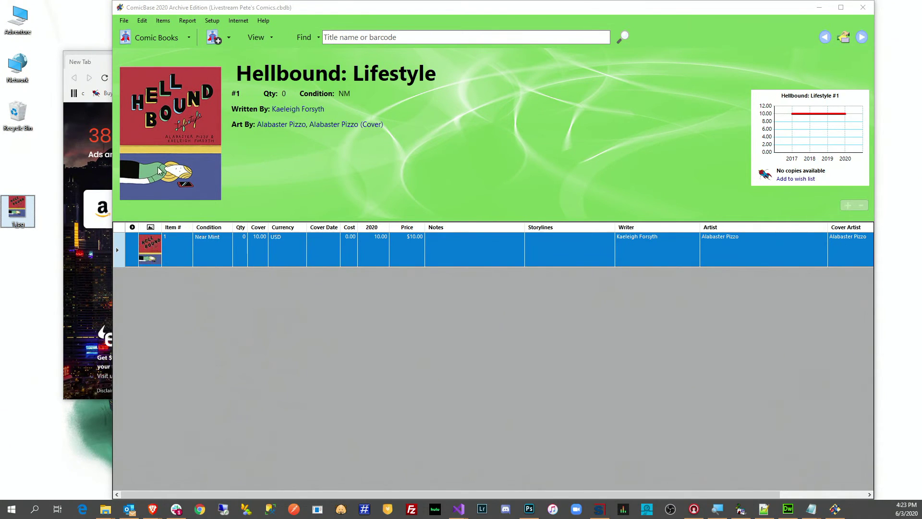
- Show the stored picture file of the Hellbound: Lifestyle cover in its folder, then close the folder window
right_click(168, 119)
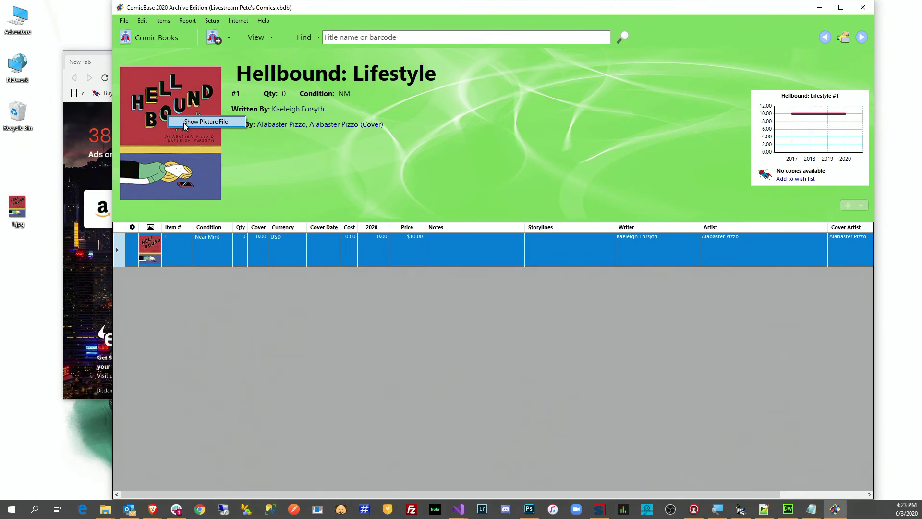
left_click(183, 122)
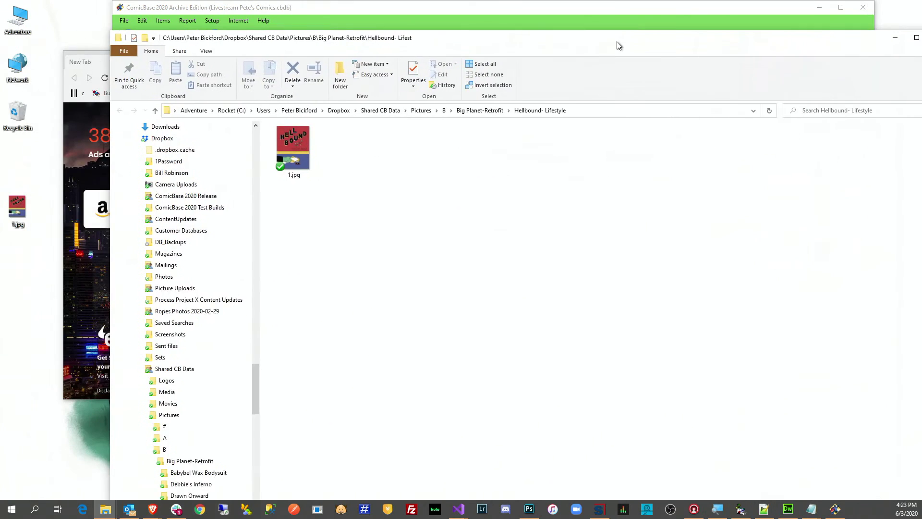
left_click_drag(617, 43, 643, 87)
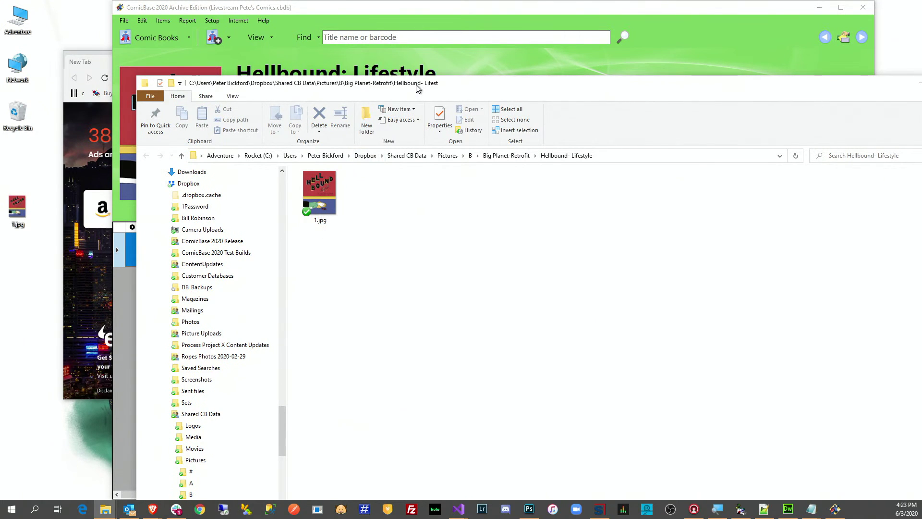
left_click_drag(418, 87, 203, 118)
left_click(751, 113)
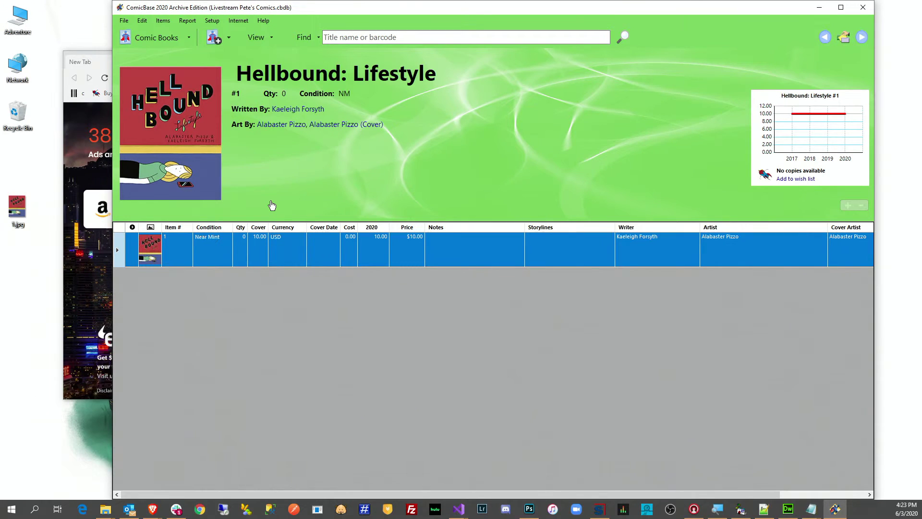
- Delete the leftover 1.jpg from the desktop, then page forward and back to redisplay Hellbound: Lifestyle with its cover
left_click(17, 207)
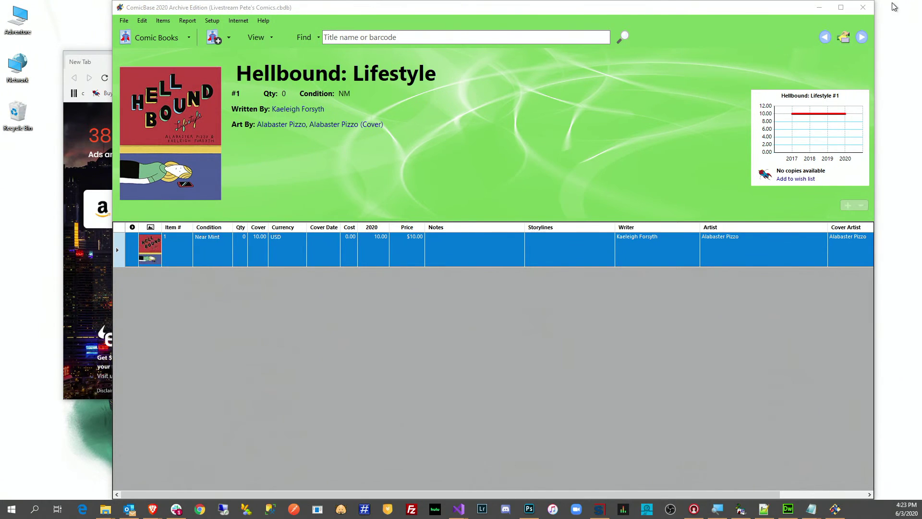
left_click(862, 38)
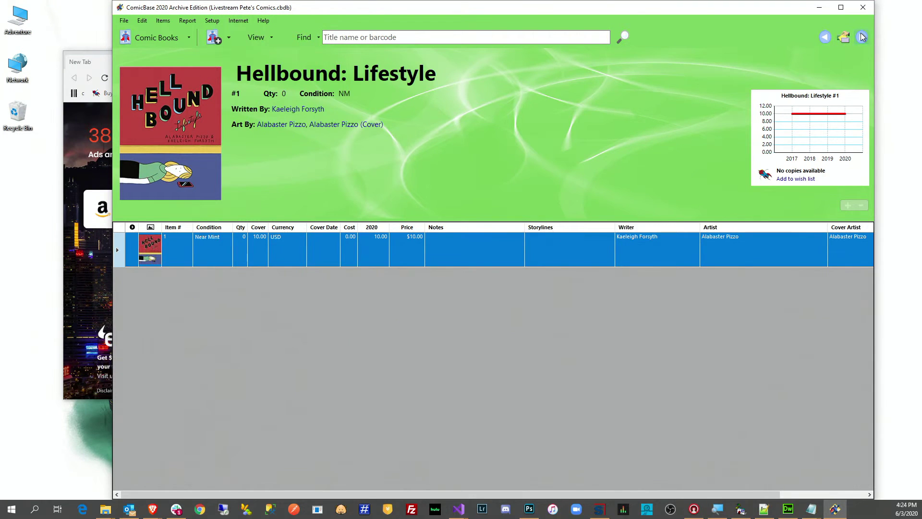
left_click(862, 38)
left_click(828, 37)
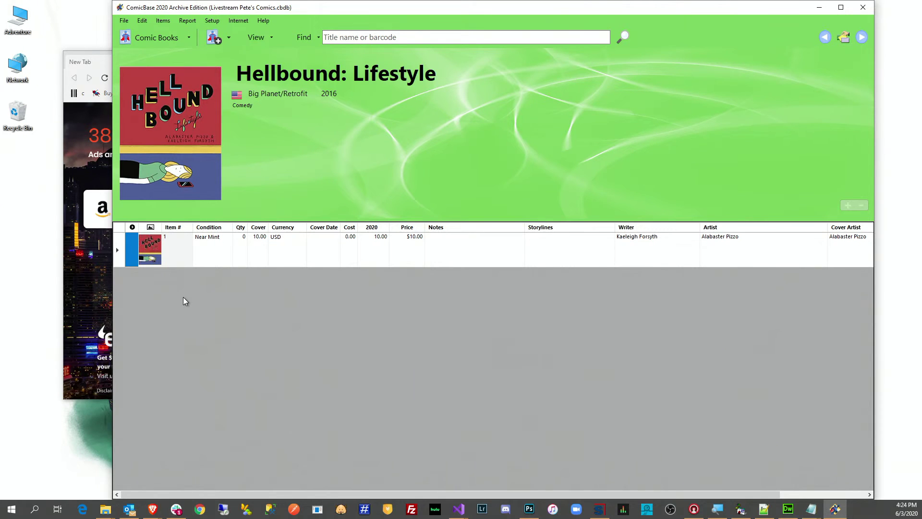
- Search for "blackhawk" and open the title Blackhawk (1st Series)
left_click(417, 37)
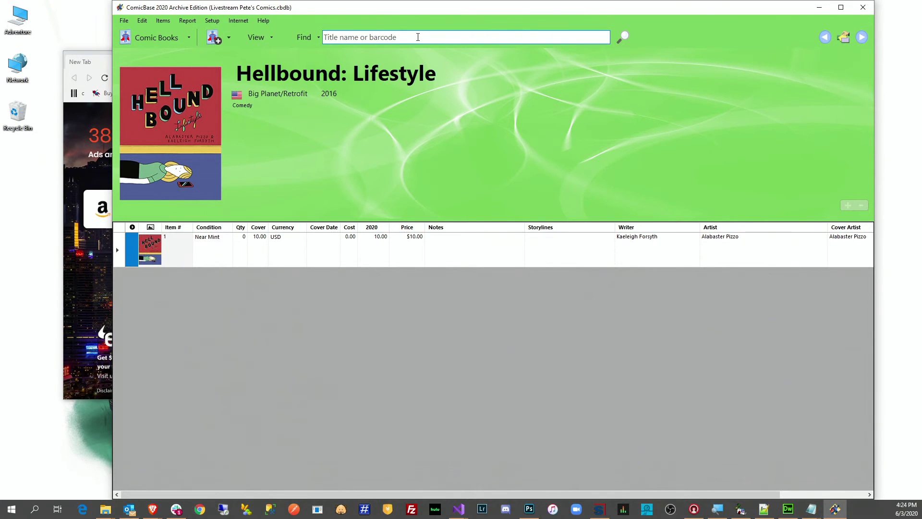
type("bl")
type("ackhawl")
type("khawk")
key("Return")
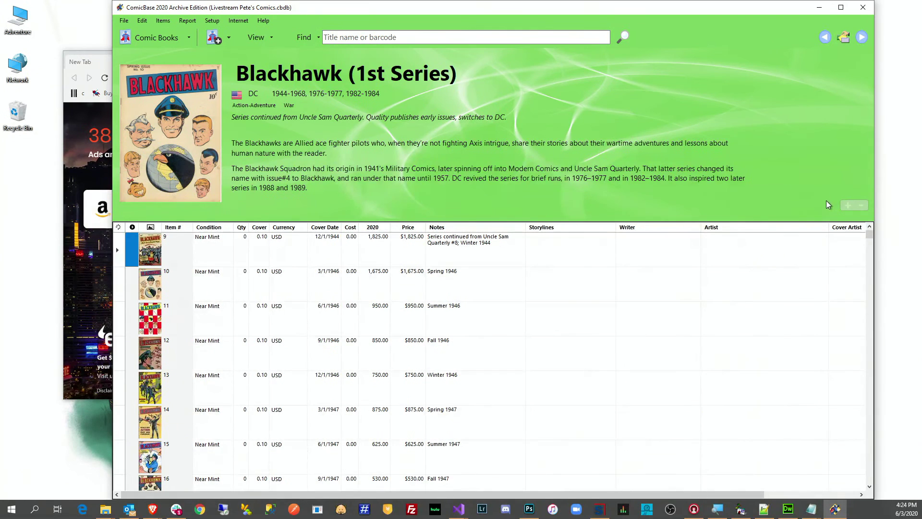
- Look through the Blackhawk issues' cover thumbnails, visit the previous title Black Harvest Comic Book, and return to Blackhawk (1st Series)
left_click_drag(871, 240, 869, 387)
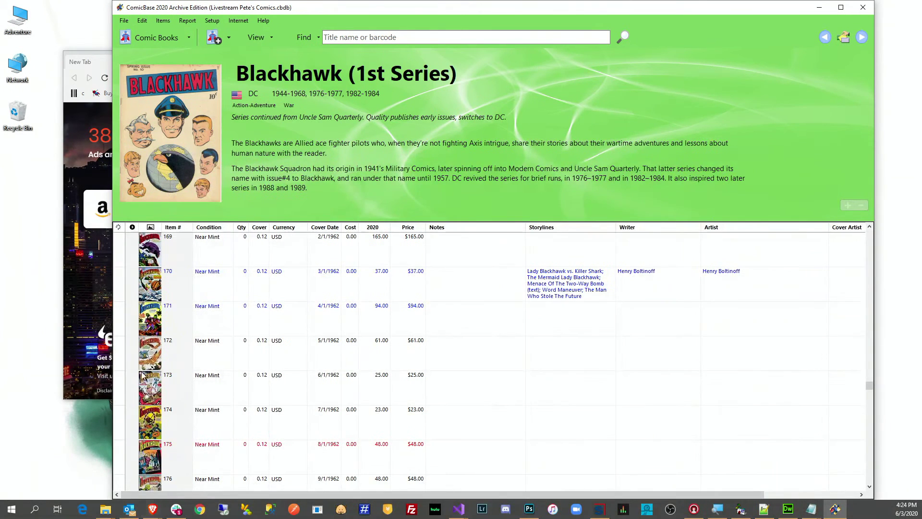
left_click(825, 38)
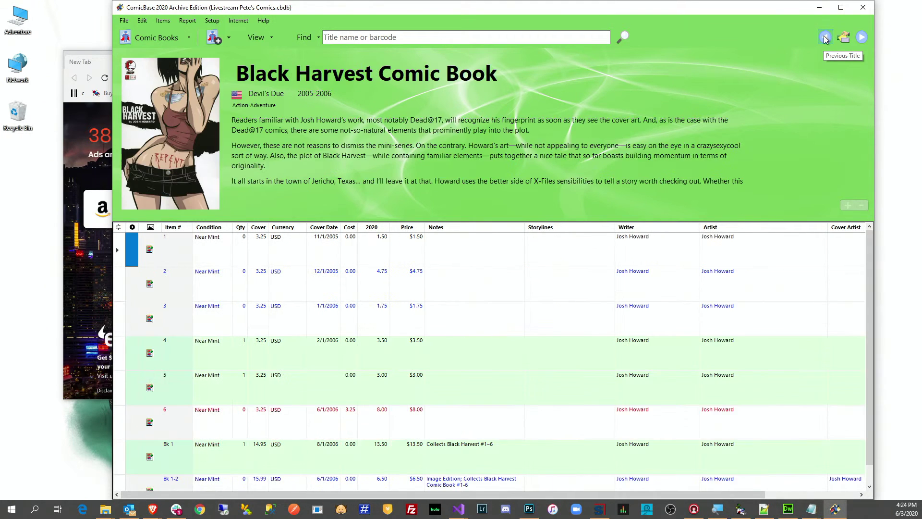
left_click(863, 39)
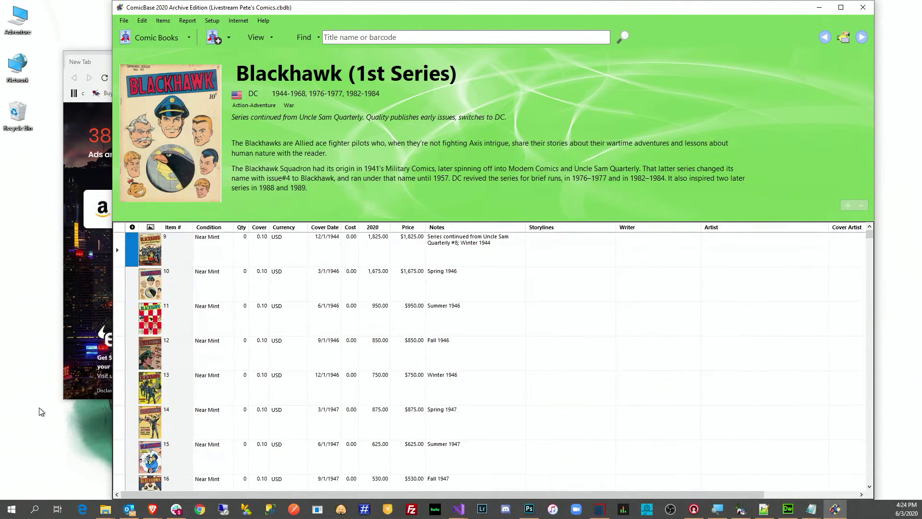
- Switch to the Brave browser, bring up the Batman (1989) video on YouTube and move playback to 0:38
key("alt+Tab")
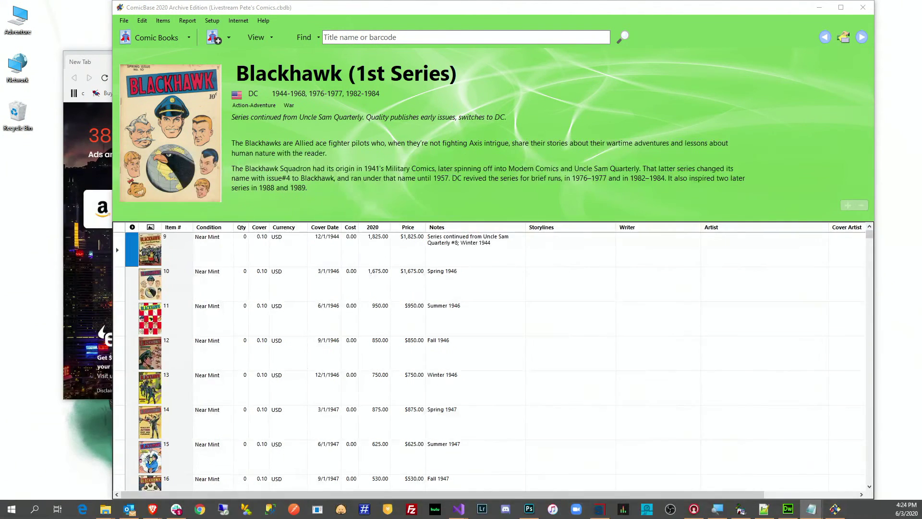
left_click(153, 509)
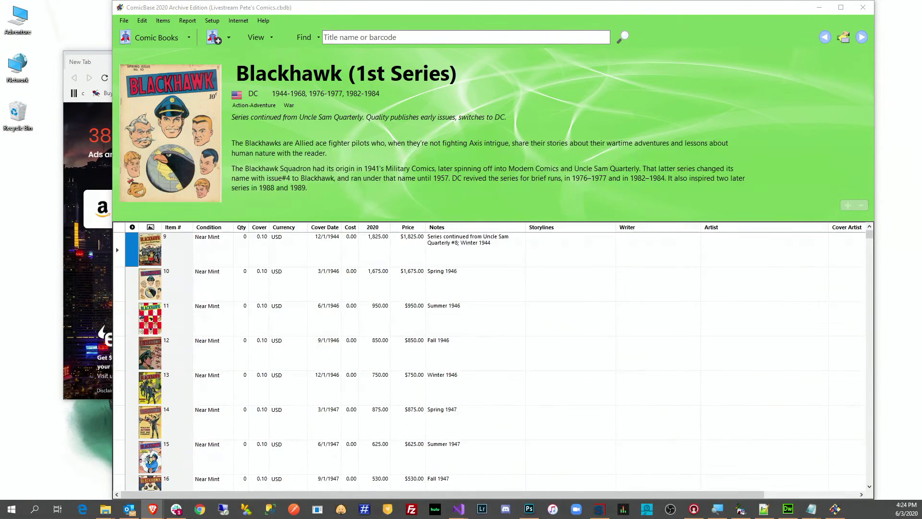
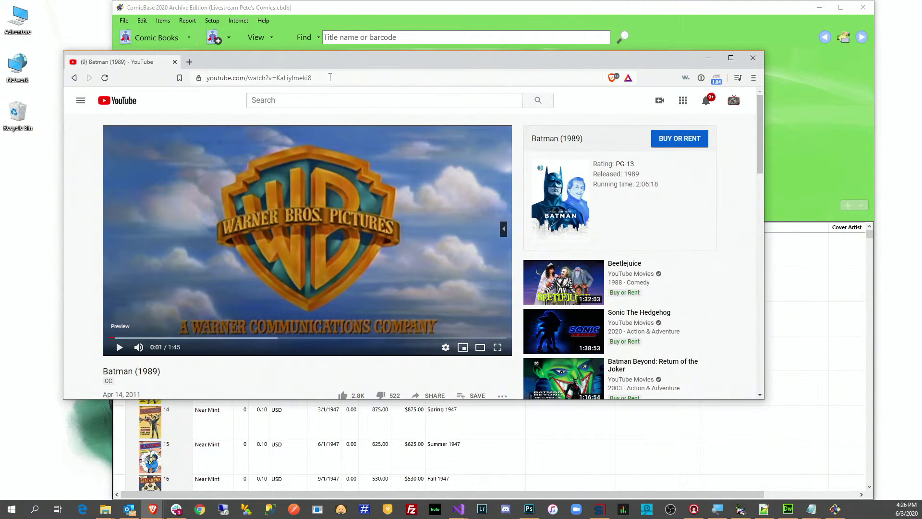
left_click_drag(173, 338, 326, 338)
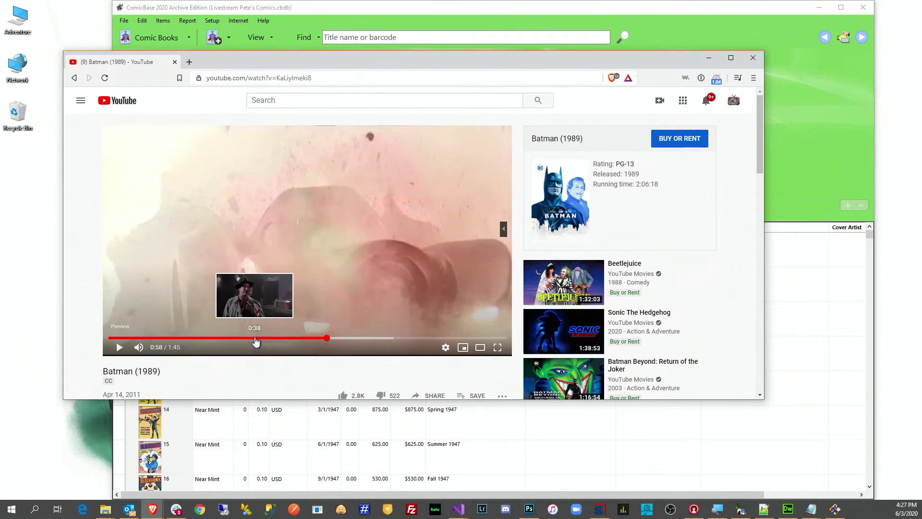
left_click(256, 338)
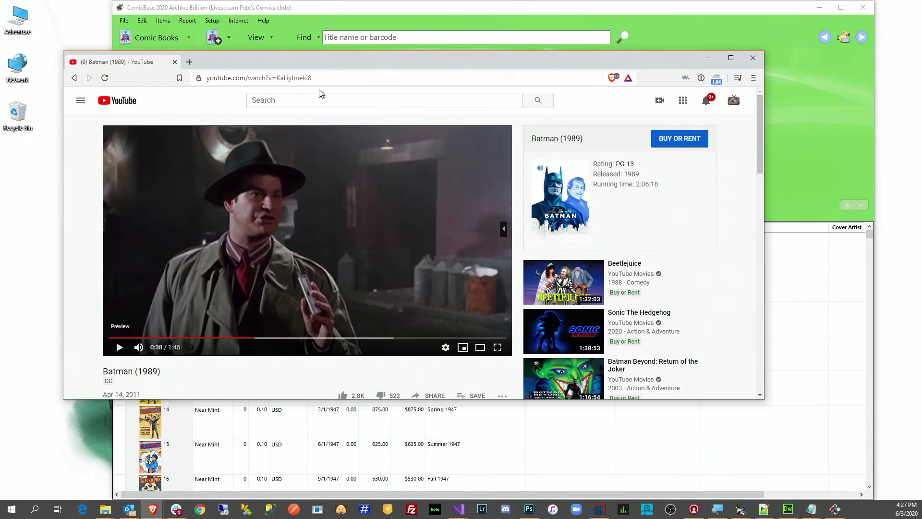
- Save the Batman (1989) video's web address as a shortcut on the desktop, then minimize the browser window
left_click(330, 79)
left_click_drag(330, 78, 202, 79)
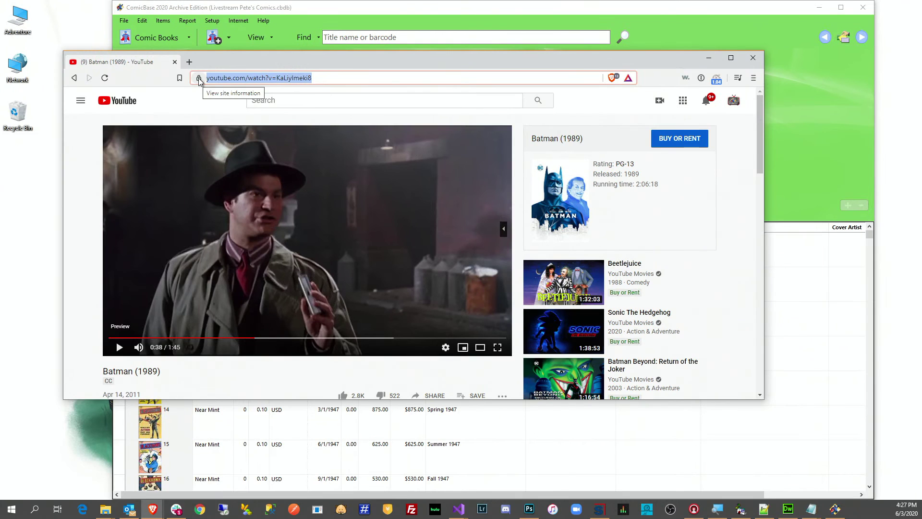
left_click_drag(199, 81, 44, 208)
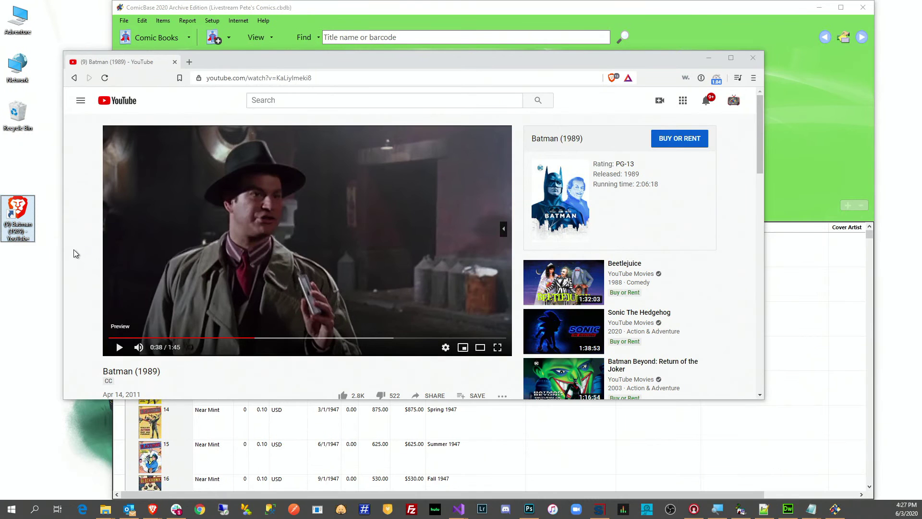
left_click(708, 58)
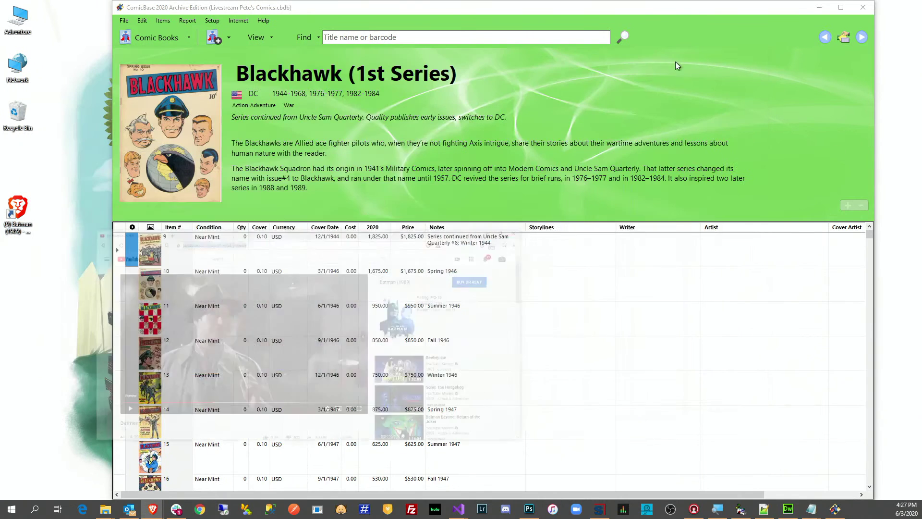
- Search ComicBase for "batman: the movies" and open the title Batman: The Movies
left_click(420, 39)
type("b")
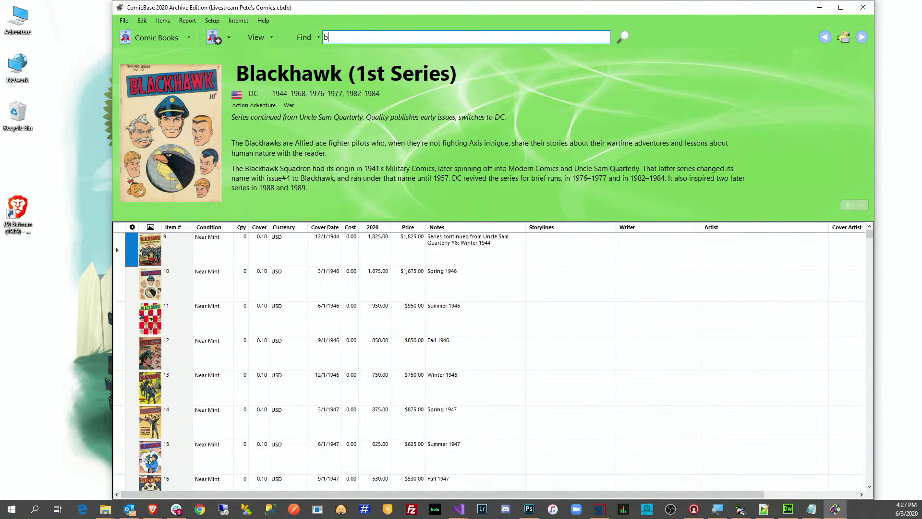
type("atman: the movi")
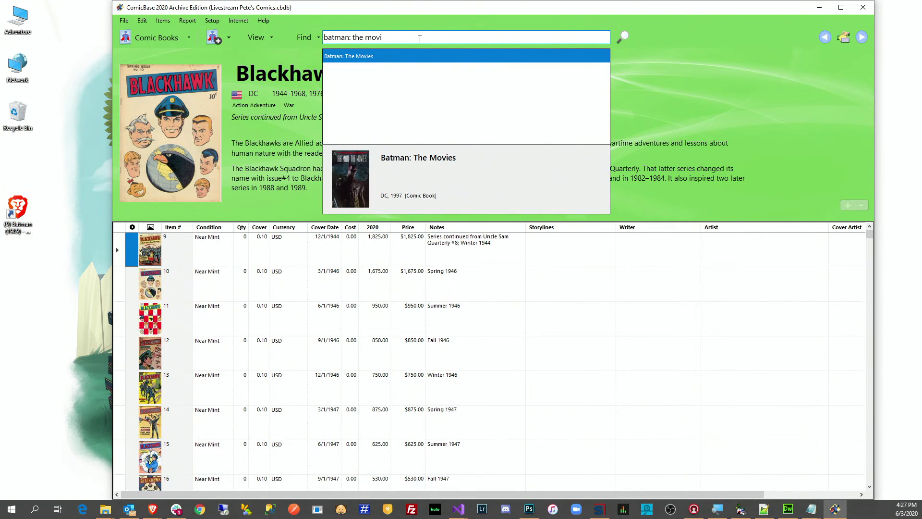
key("BackSpace")
key("BackSpace")
key("BackSpace")
key("BackSpace")
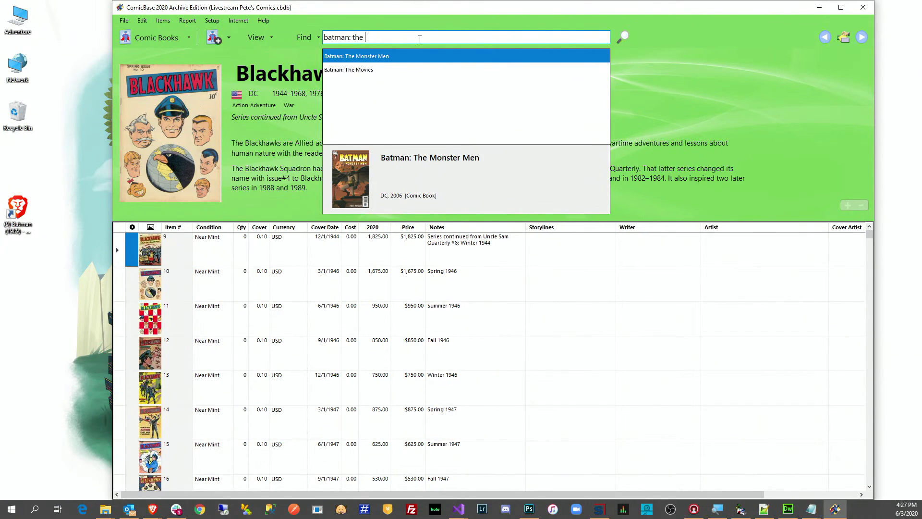
type("moti")
key("BackSpace")
key("BackSpace")
key("BackSpace")
key("BackSpace")
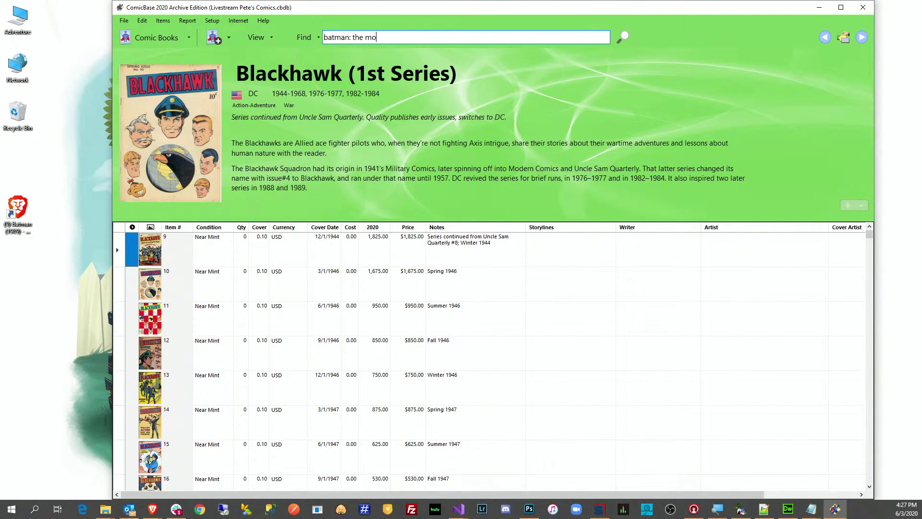
type("war")
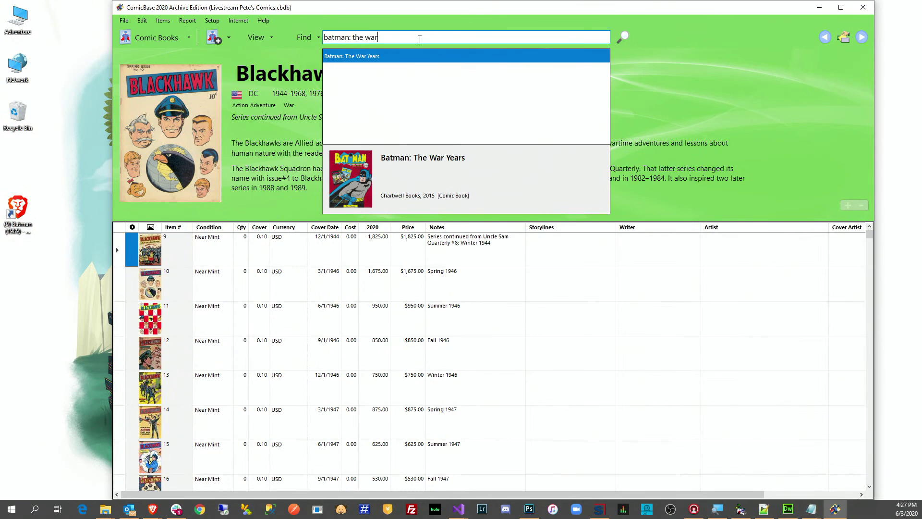
key("BackSpace")
key("BackSpace")
key("BackSpace")
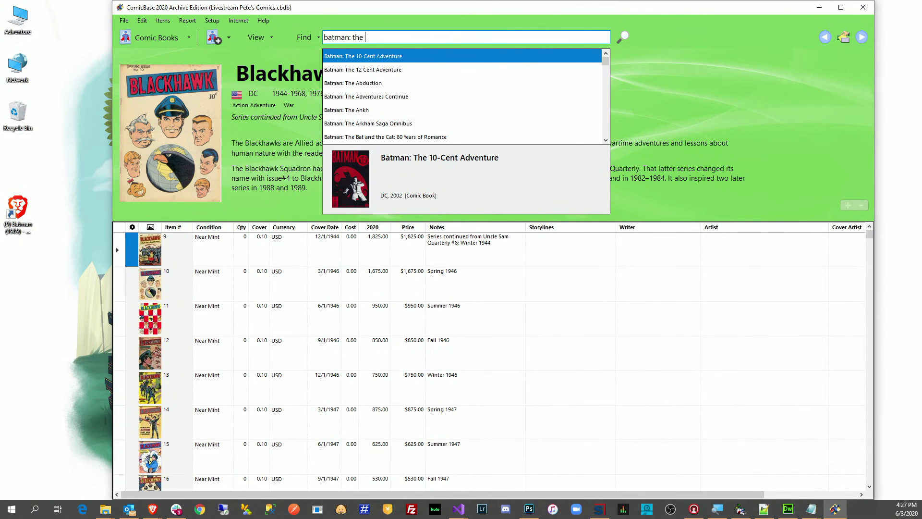
type("mo")
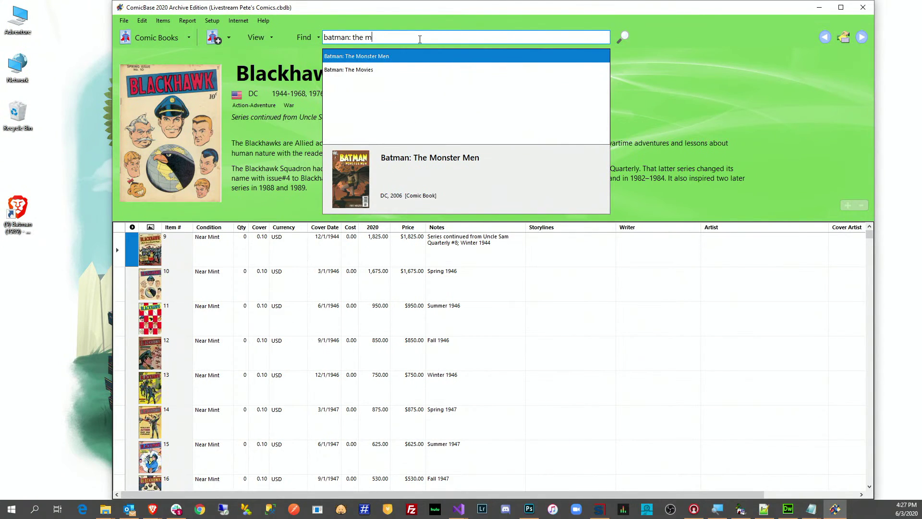
key("BackSpace")
type("ovie")
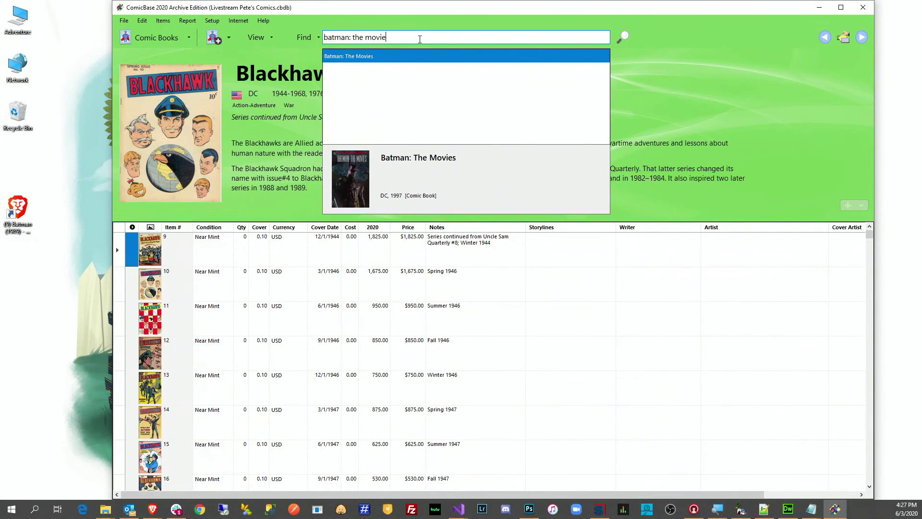
type("s")
key("Return")
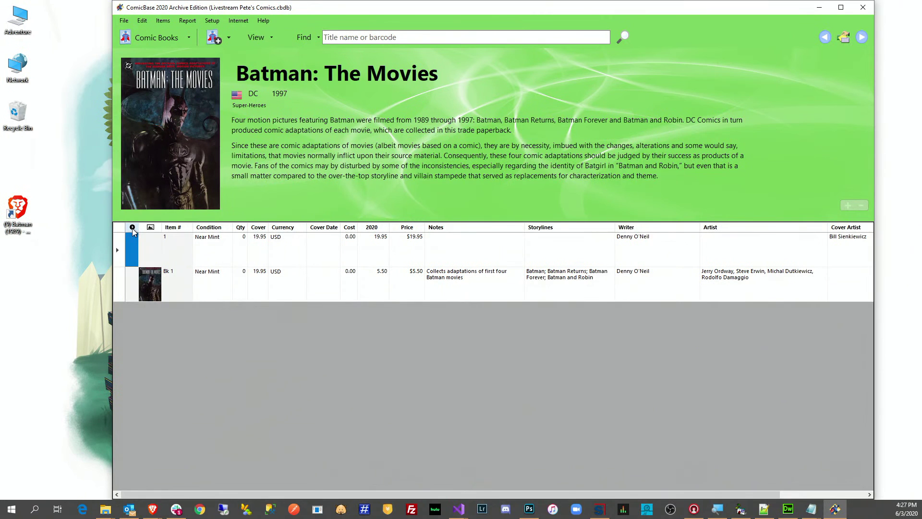
- Rename the Batman video shortcut on the desktop as 1
left_click(22, 232)
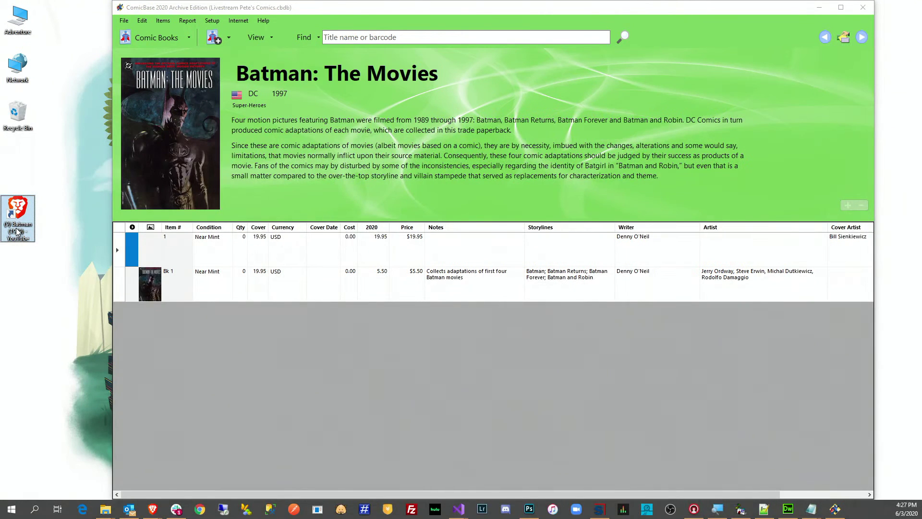
left_click(17, 230)
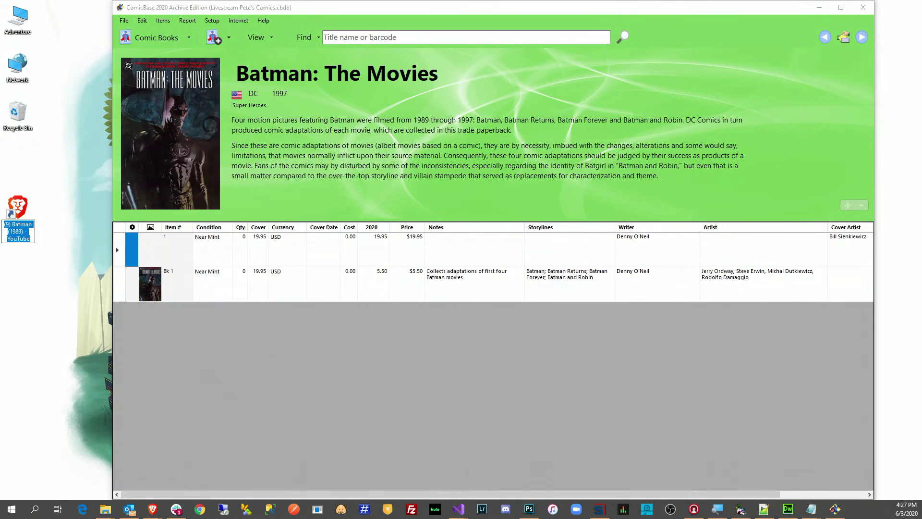
type("1")
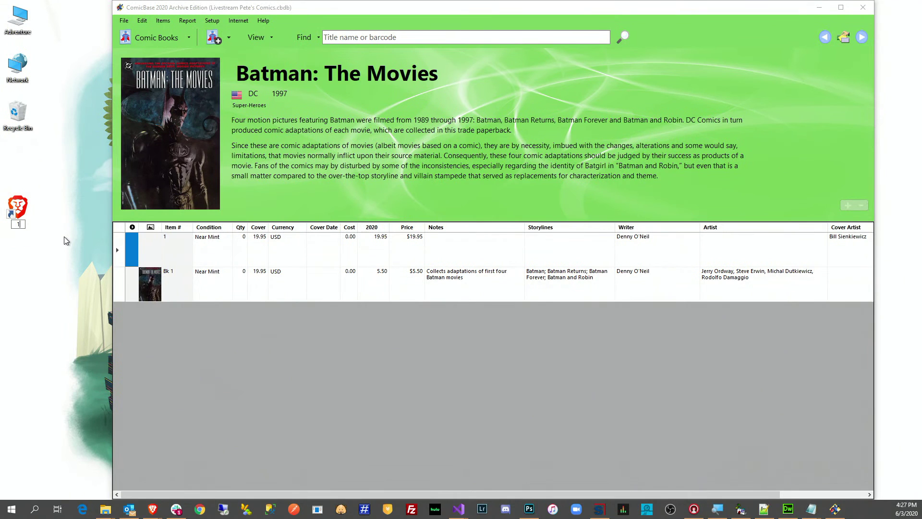
left_click(24, 212)
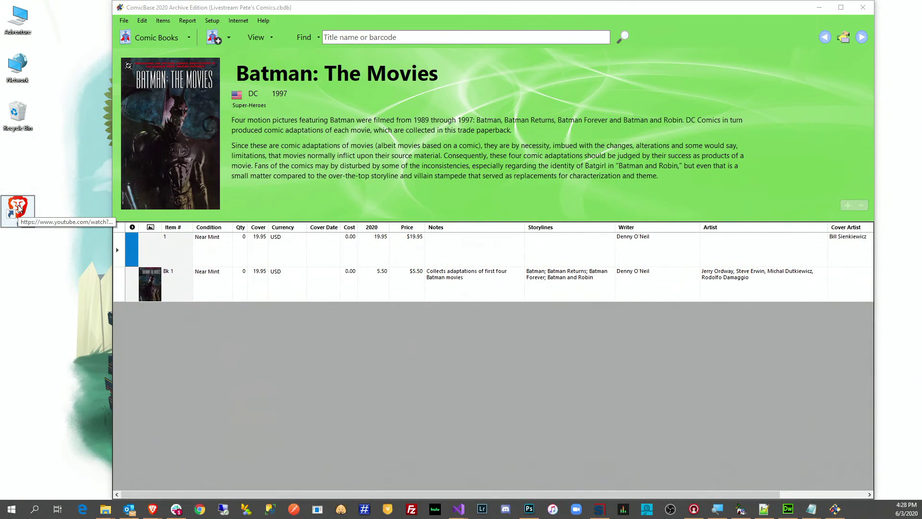
- Attach the desktop shortcut 1 to issue 1 of Batman: The Movies, then page forward and back to redisplay the title
left_click_drag(19, 208, 130, 248)
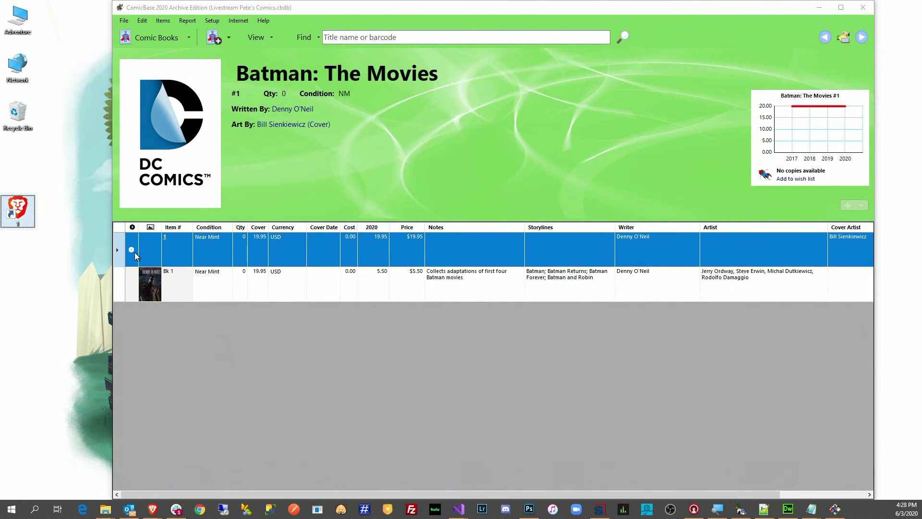
left_click(862, 38)
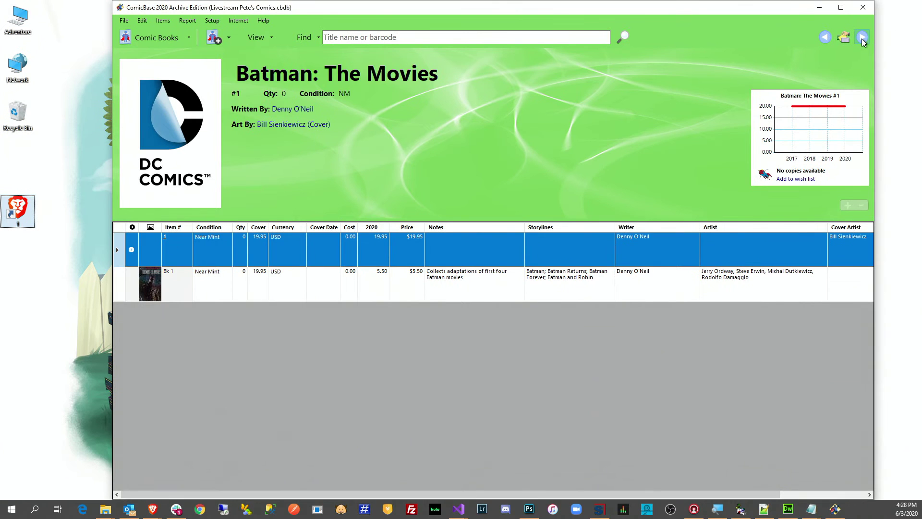
key("alt+Left")
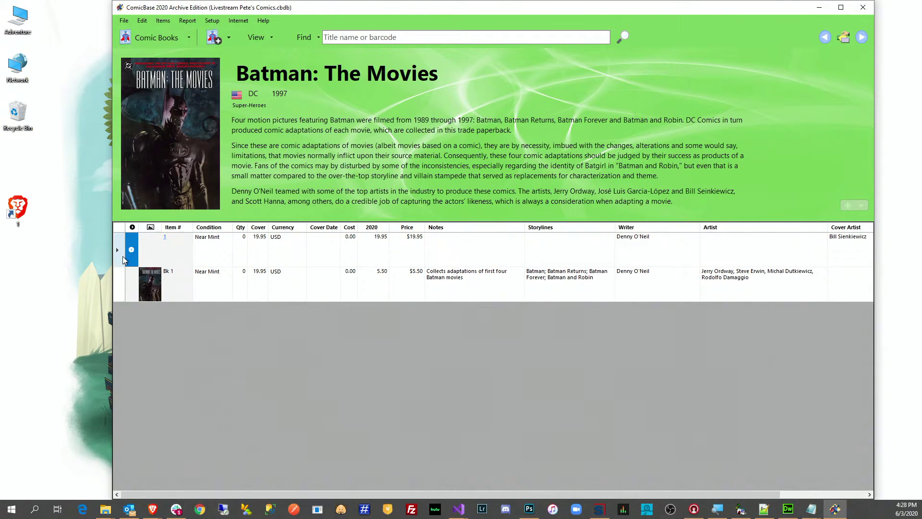
- Play the video linked to issue 1 of Batman: The Movies in the browser, then close that browser window
key("alt+Tab")
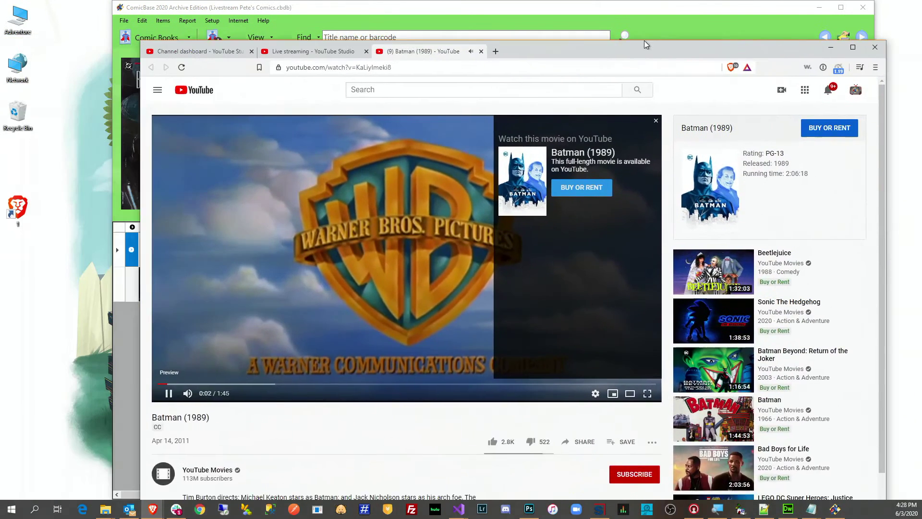
left_click_drag(644, 40, 672, 46)
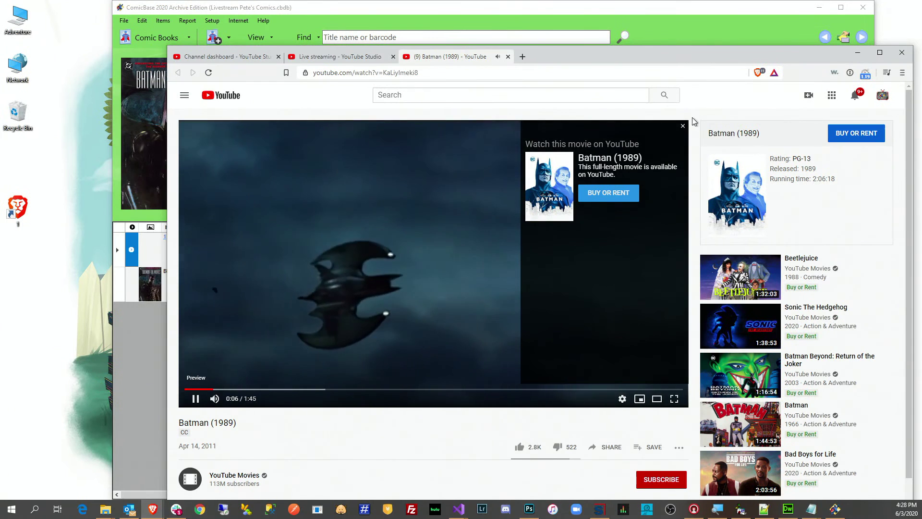
left_click(906, 57)
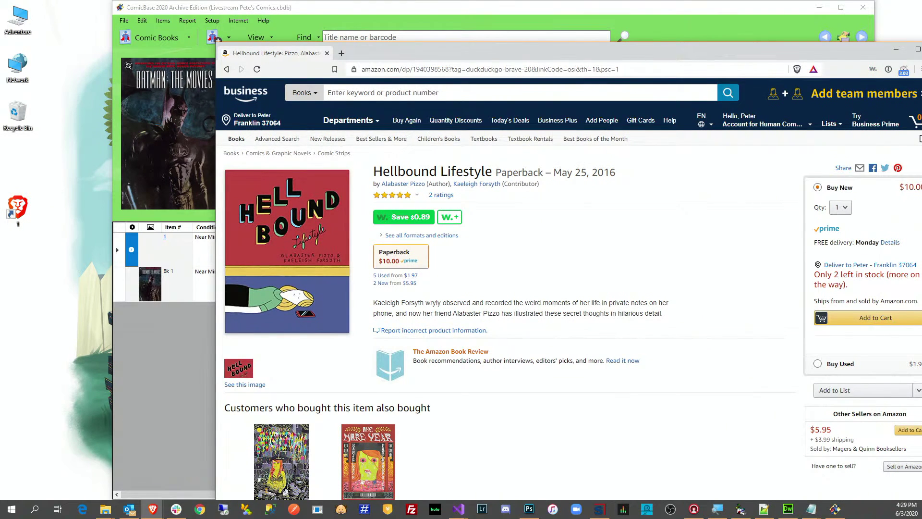
- Close the leftover browser window with the Hellbound Lifestyle product page and show the desktop
left_click_drag(819, 50, 634, 17)
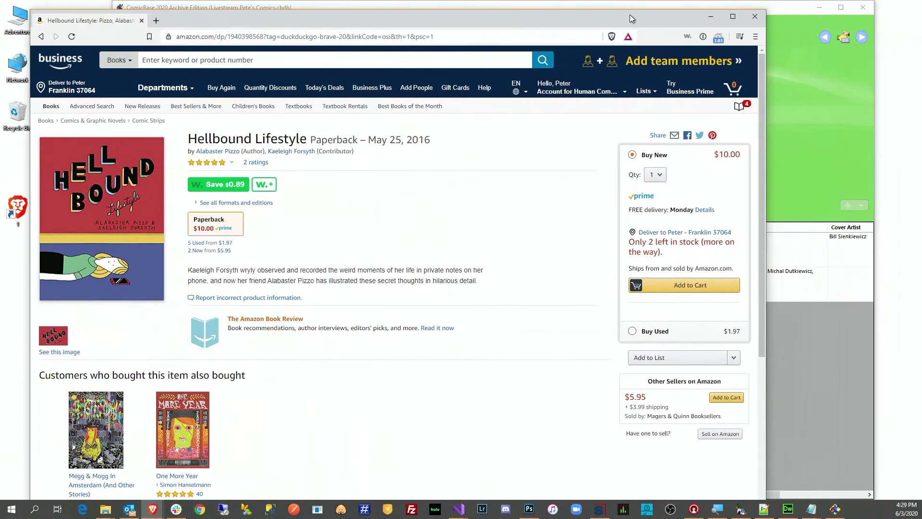
left_click(755, 18)
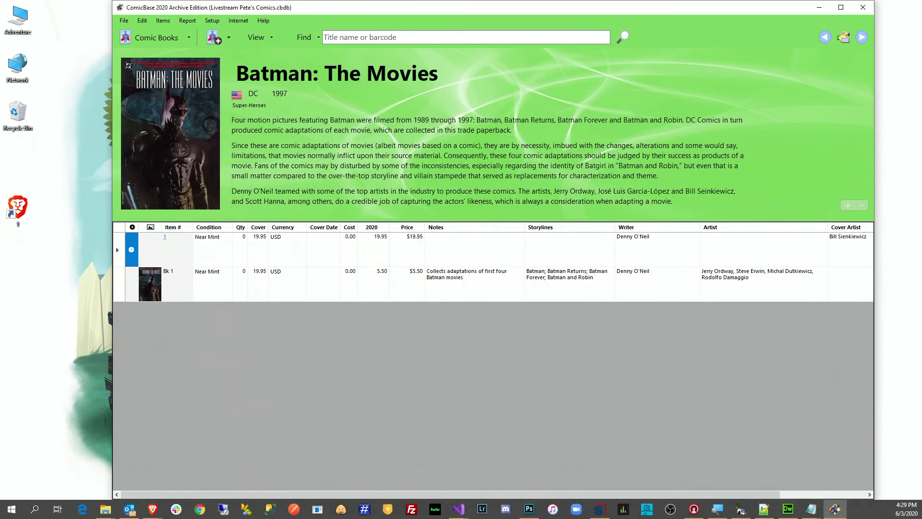
key("super+d")
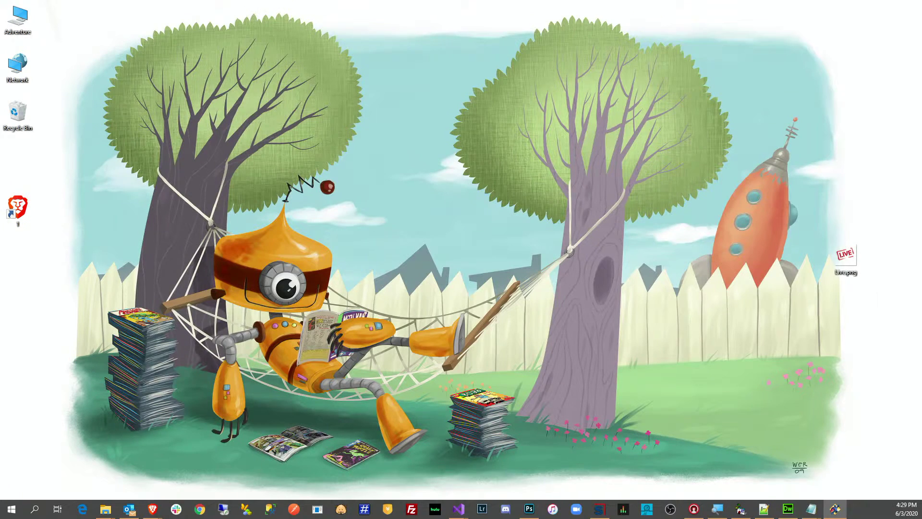